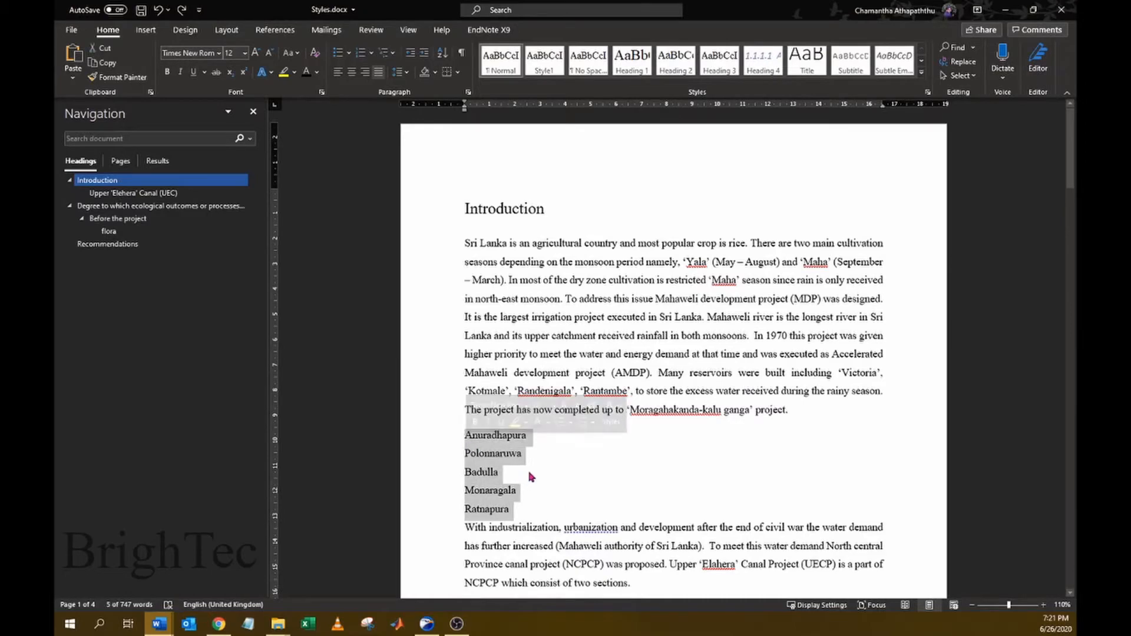
Step: Number the five place names from Anuradhapura to Ratnapura and demote Polonnaruwa and Monaragala to sub-items
click(361, 54)
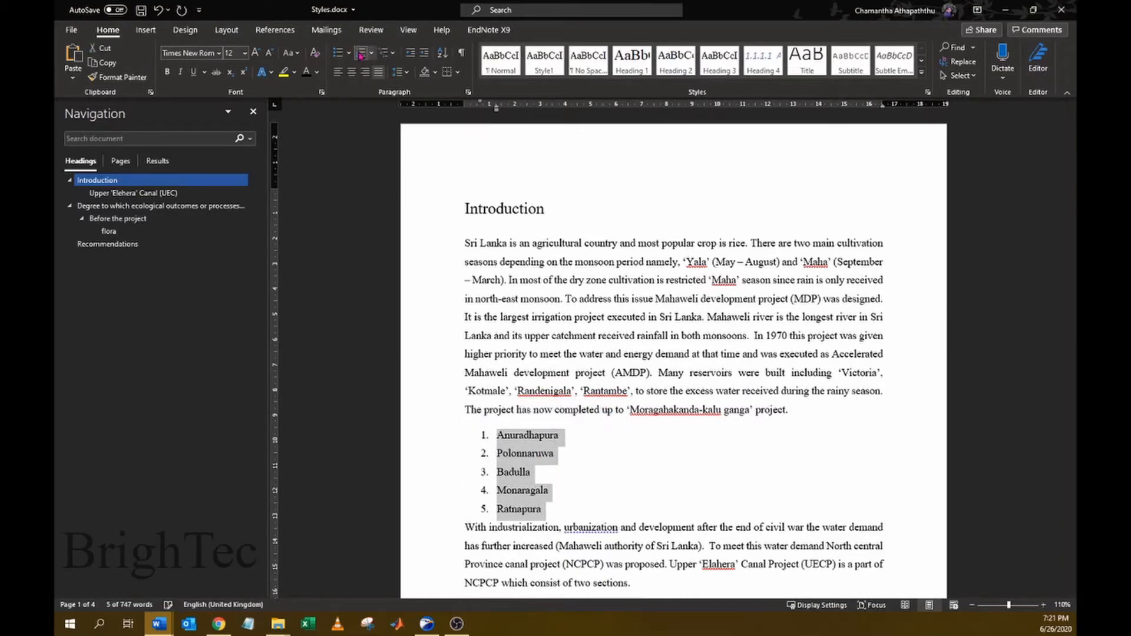
click(513, 458)
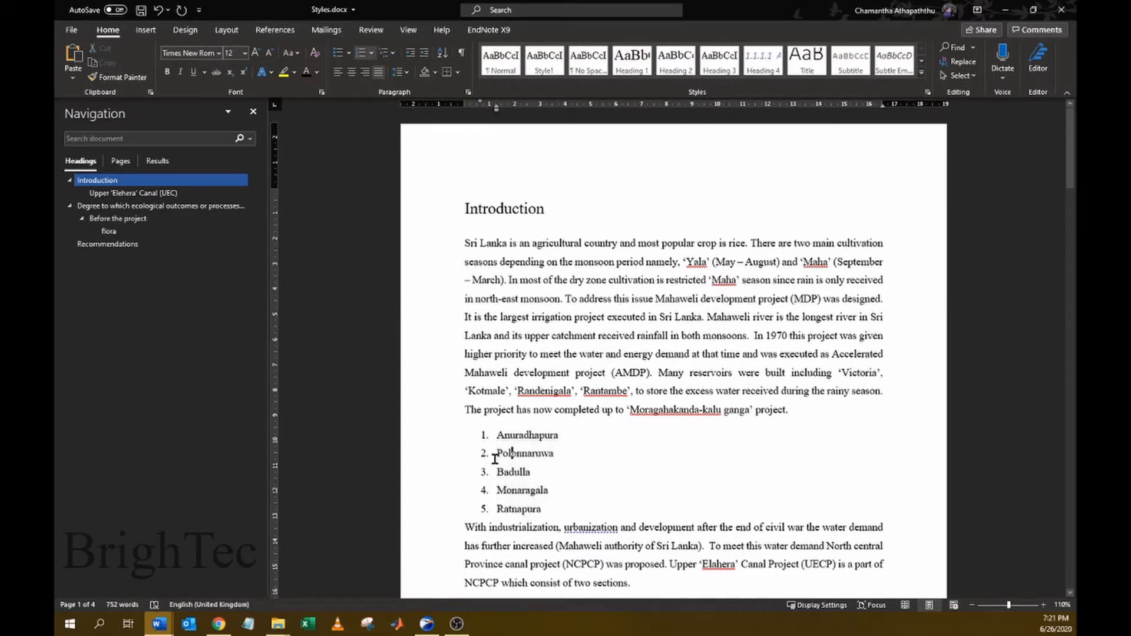
click(496, 455)
key(Tab)
click(496, 490)
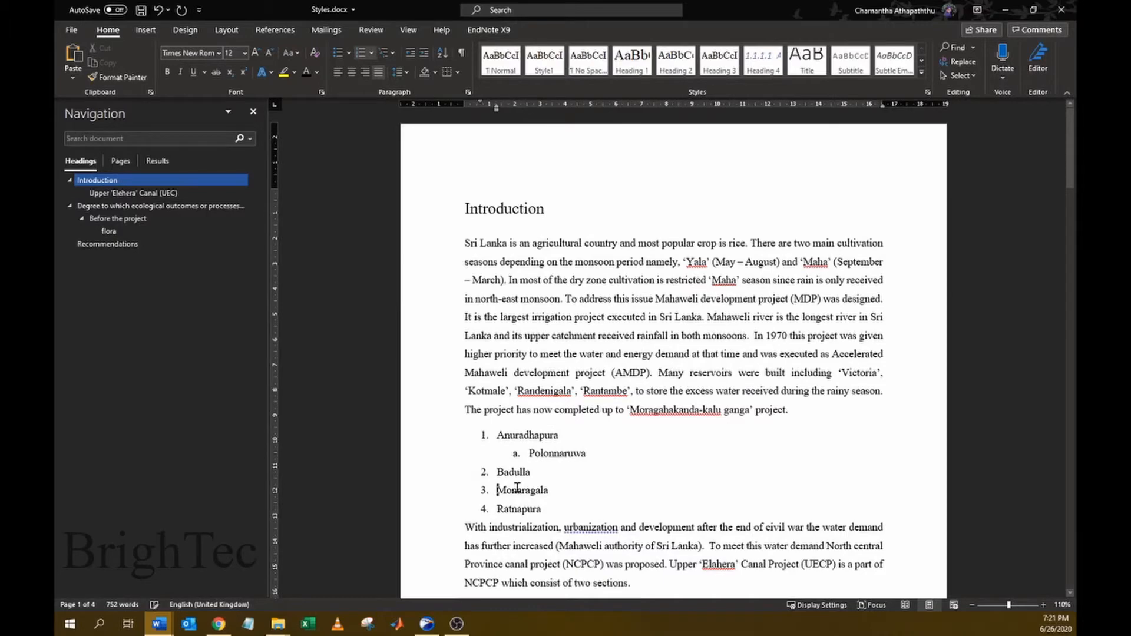
key(Tab)
Step: Apply the 1., 1.1., 1.1.1. multilevel format to the whole list from Anuradhapura to Ratnapura
drag(542, 510, 497, 435)
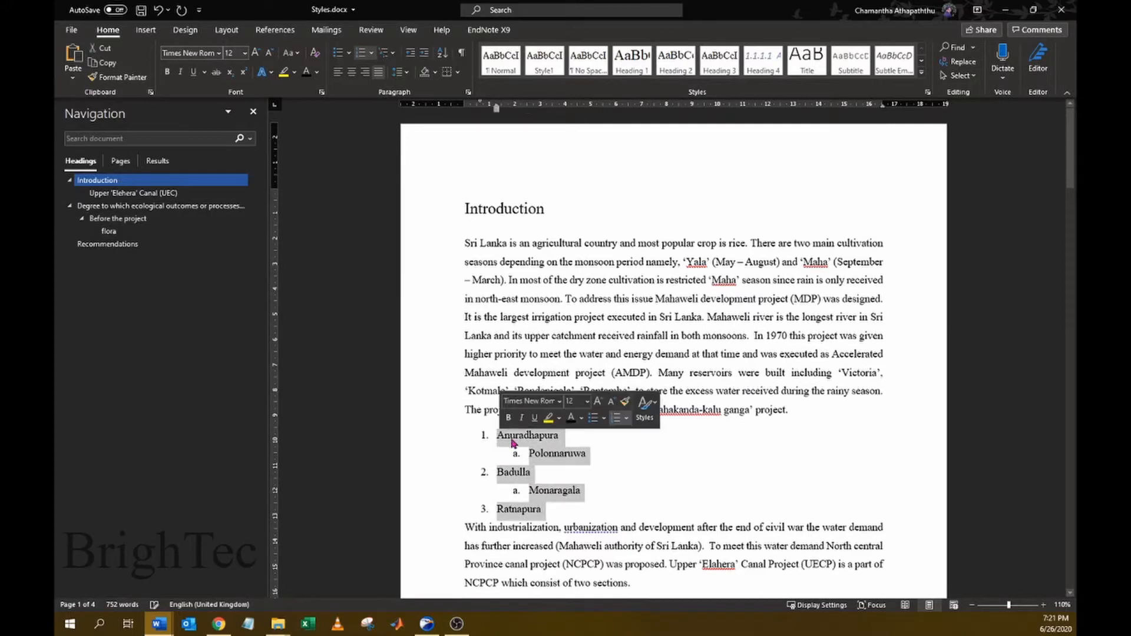
click(392, 54)
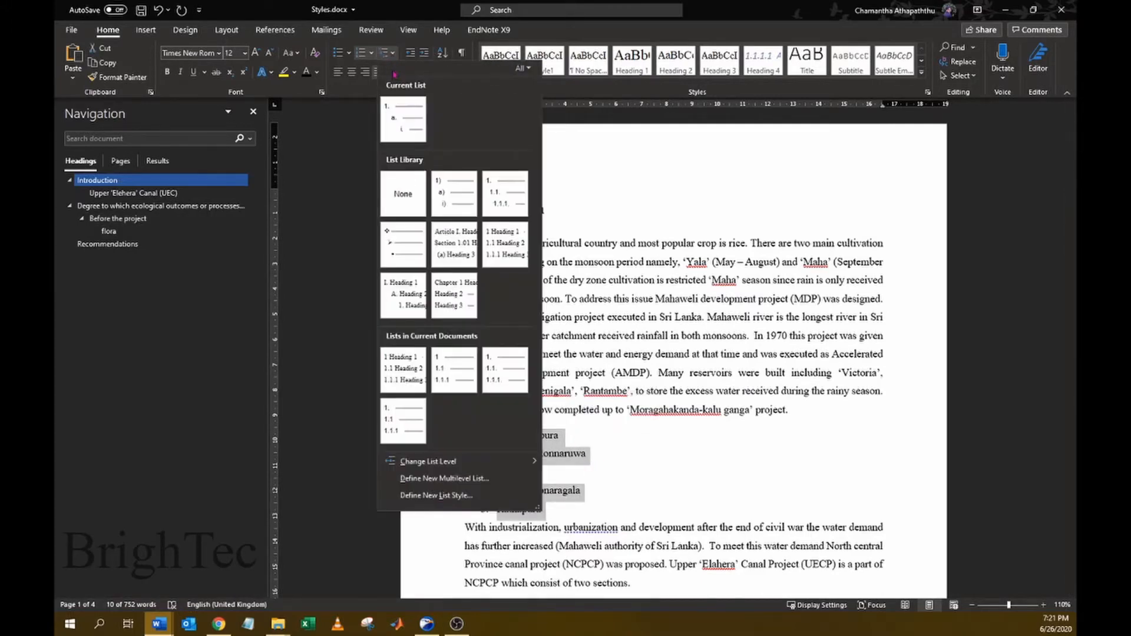
click(498, 201)
click(586, 474)
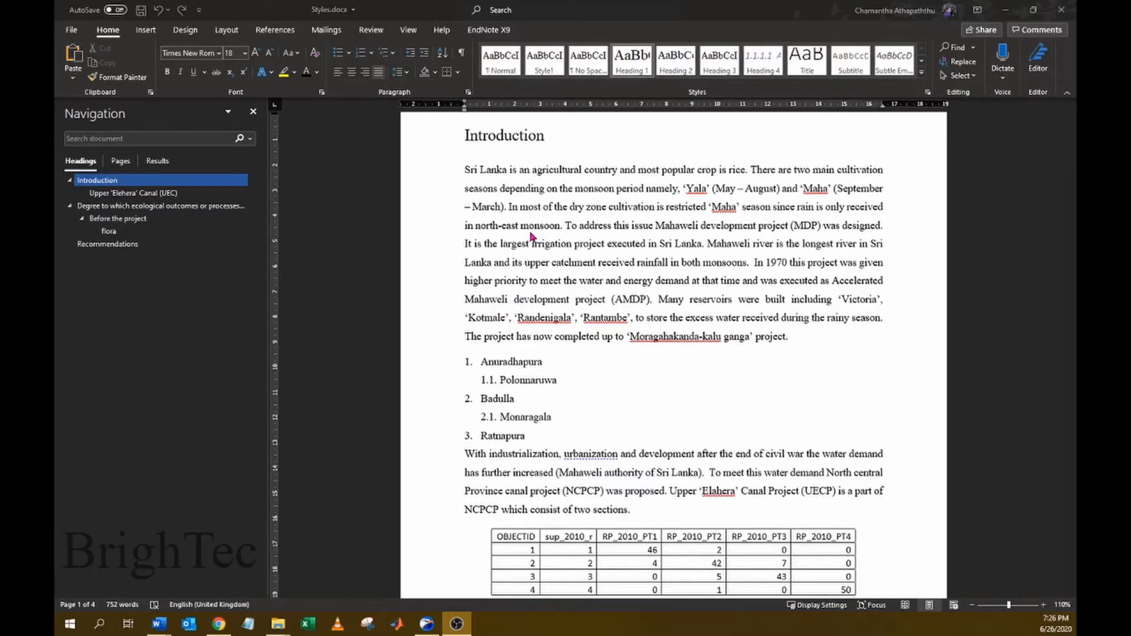
Step: Examine the document's heading structure by visiting the Introduction, Upper 'Elehera' Canal (UEC) and flora headings
scroll(532, 236, up, 2)
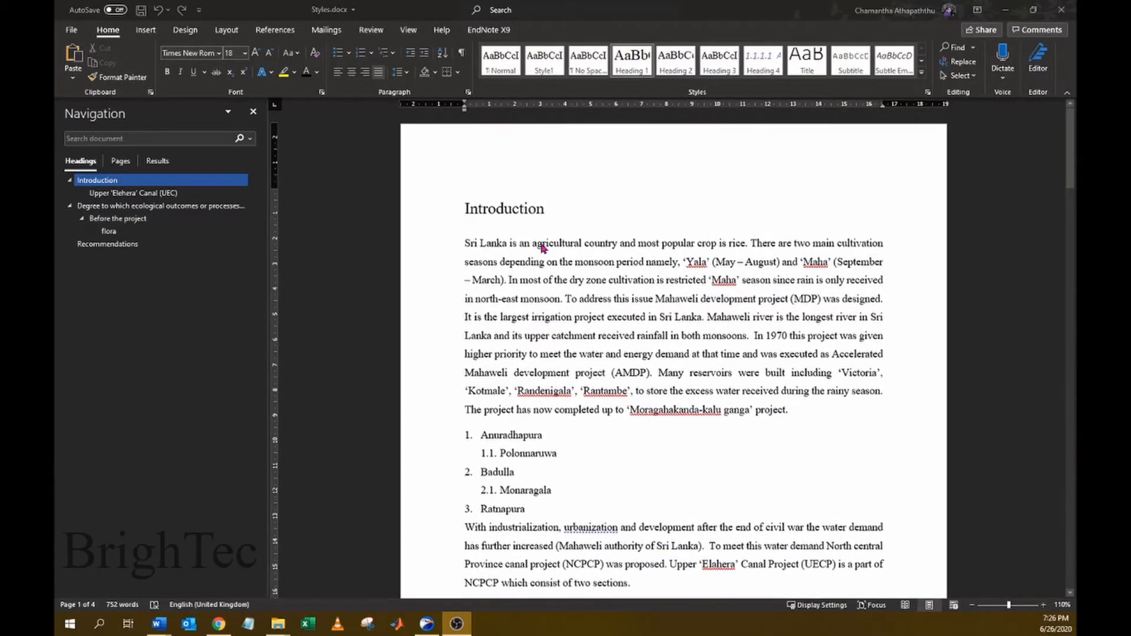
click(499, 209)
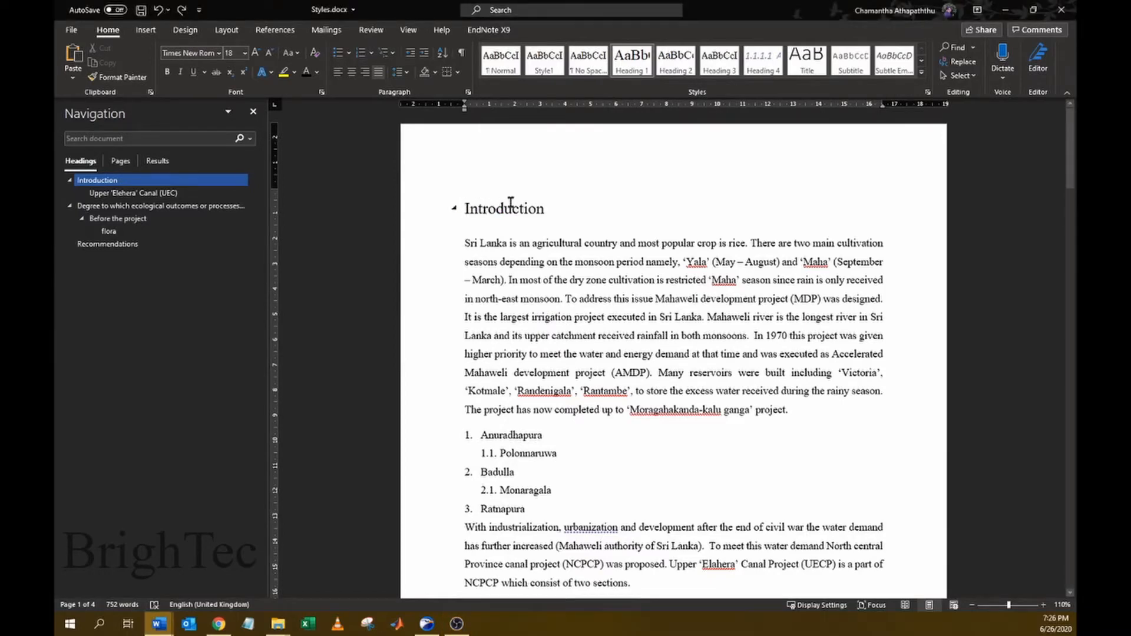
click(170, 193)
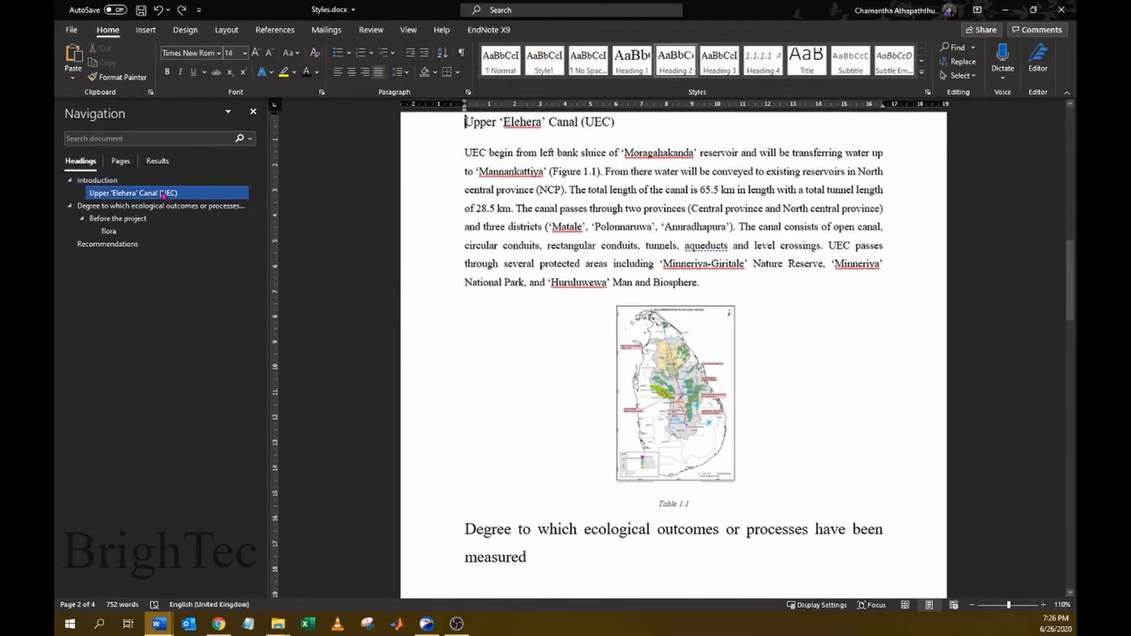
click(112, 231)
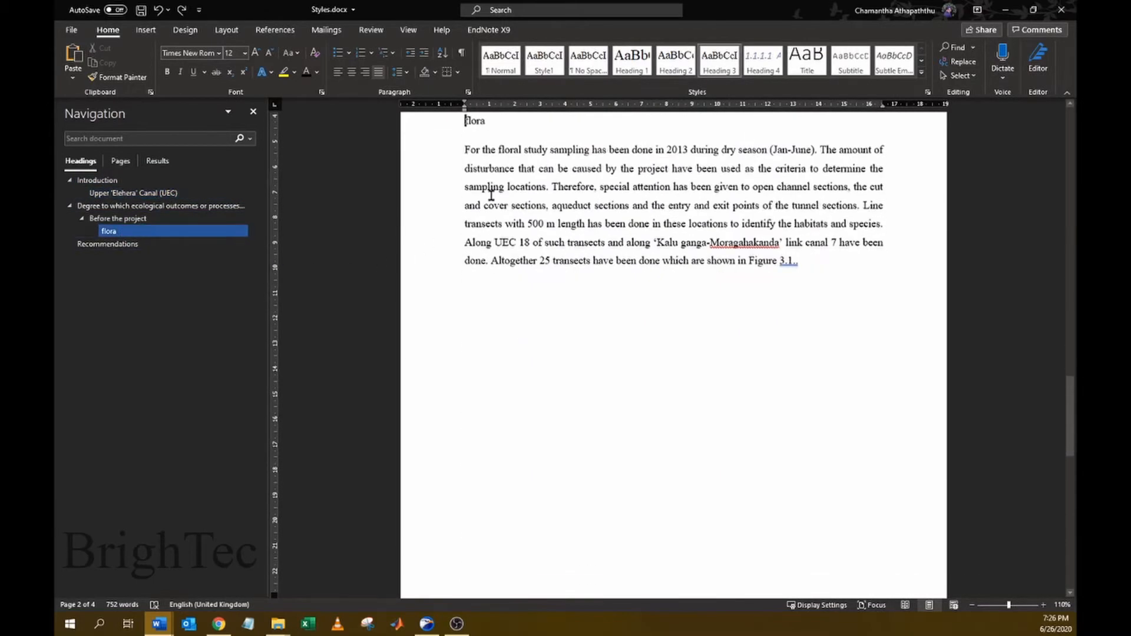
click(122, 162)
click(83, 161)
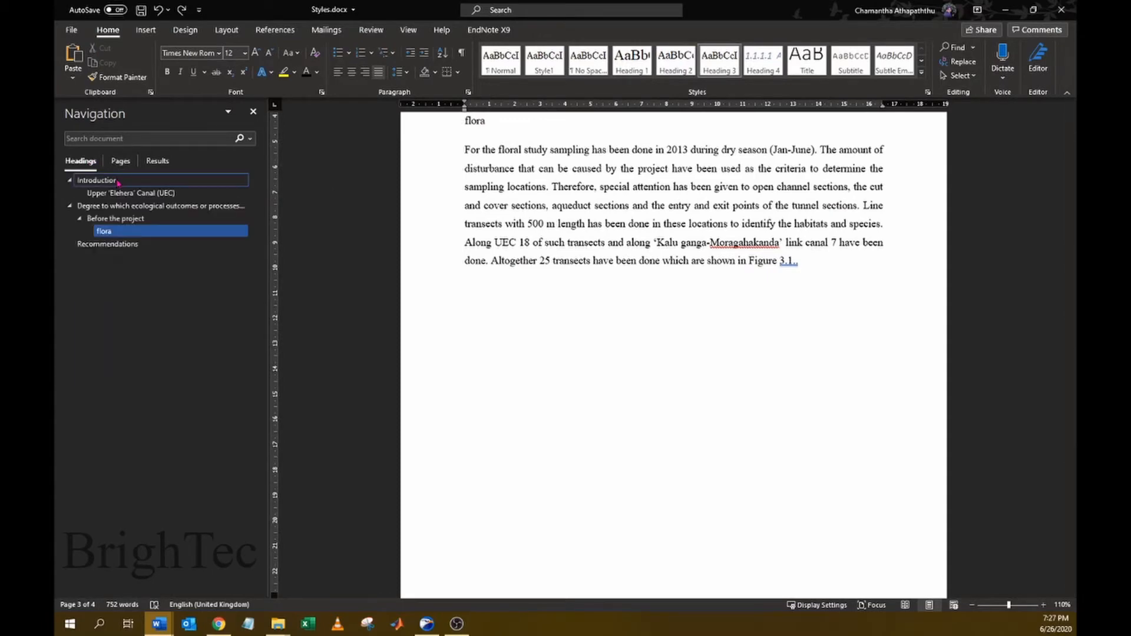
Step: Apply the plain 1., 1.1., 1.1.1. multilevel list format to the Introduction heading
click(101, 180)
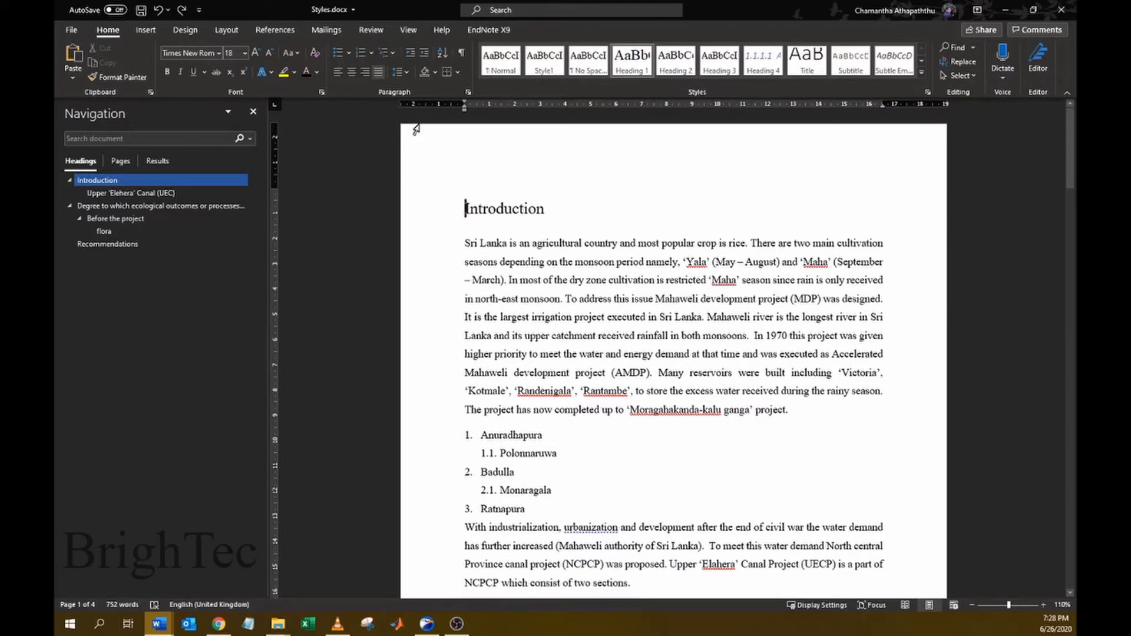
click(392, 54)
mouse_move(497, 185)
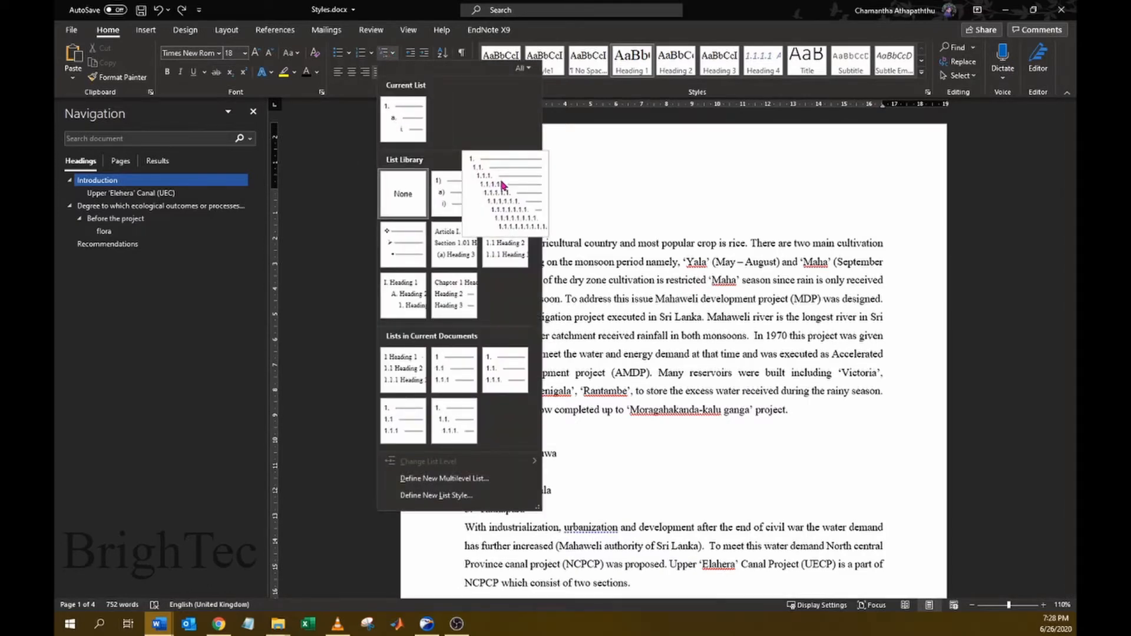
click(501, 183)
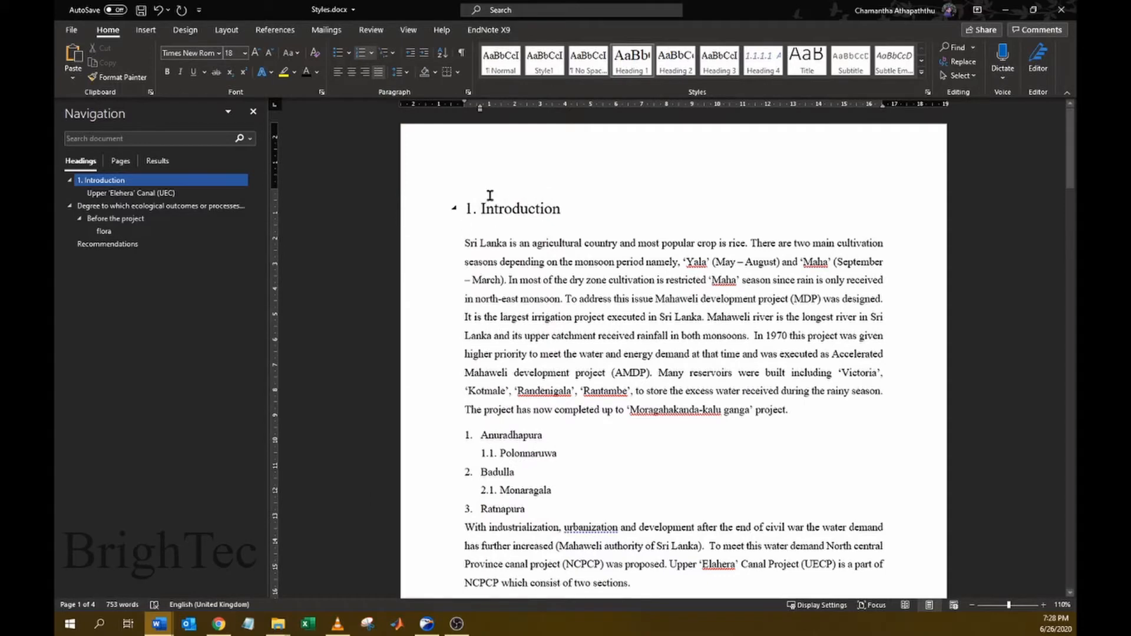
click(482, 209)
Step: Visit each of the other headings to check whether they are numbered, and return to the Introduction
click(147, 193)
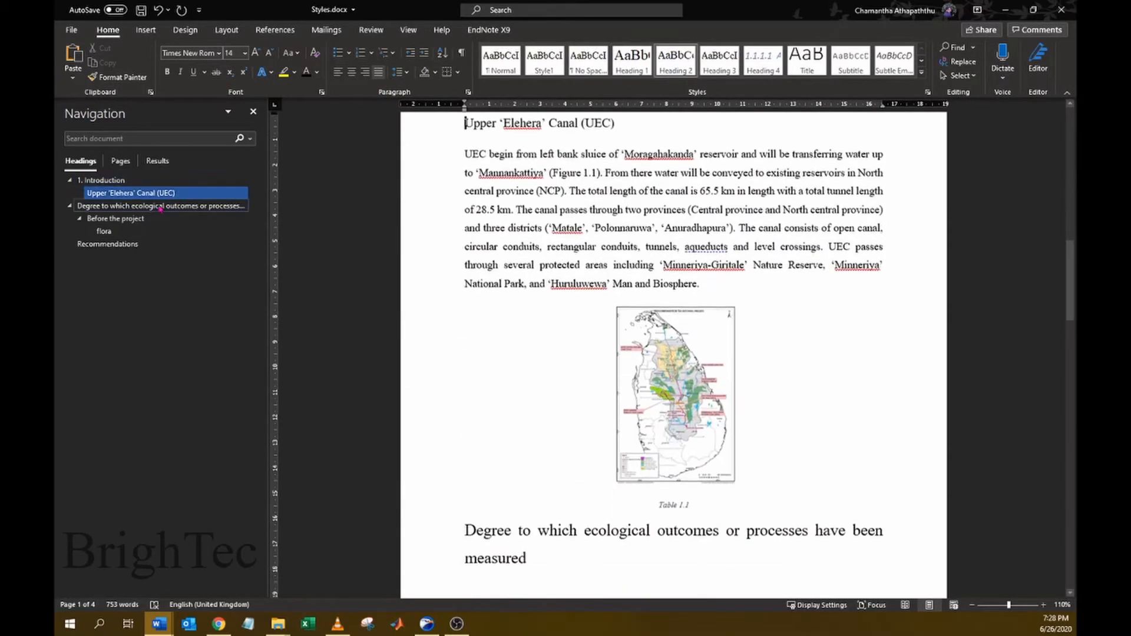
click(160, 206)
click(121, 219)
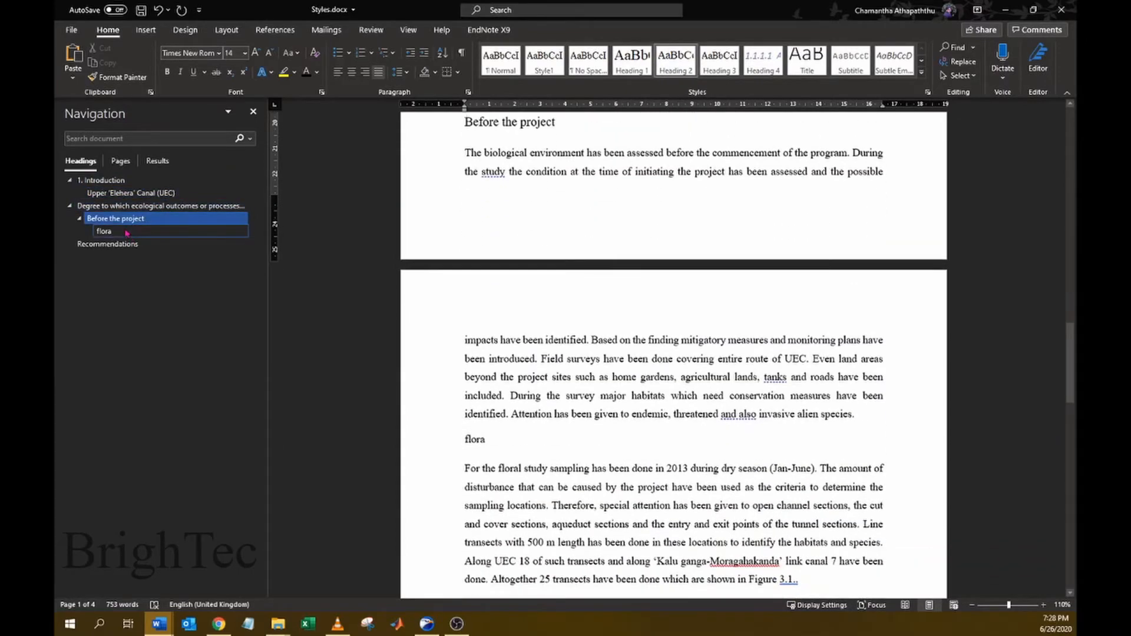
click(125, 232)
click(117, 244)
click(141, 193)
click(159, 180)
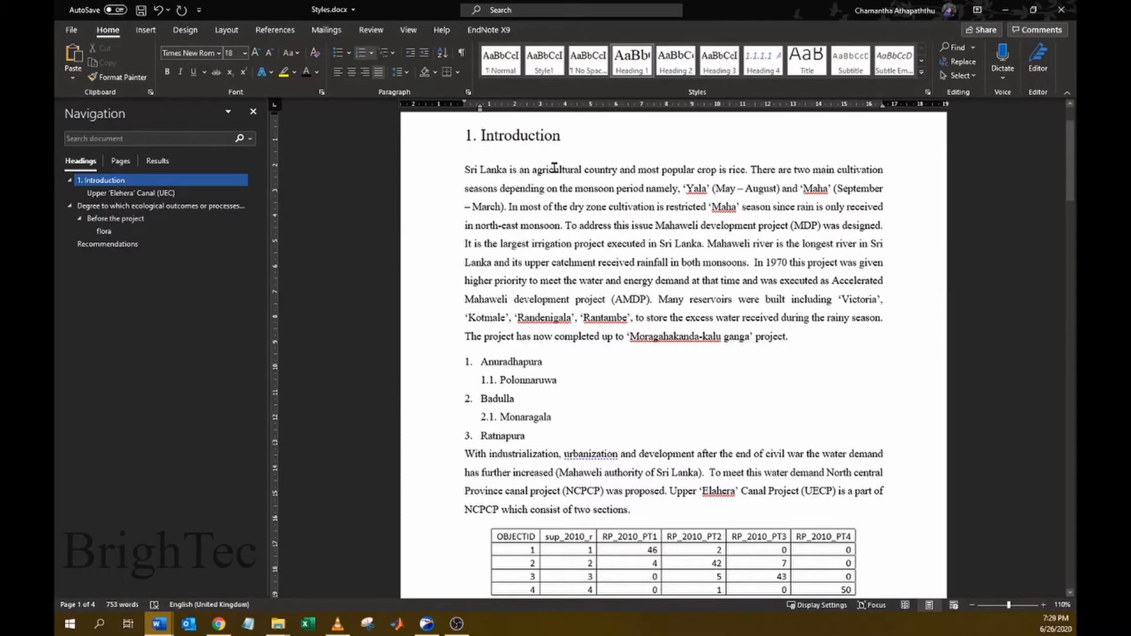
Step: Apply the heading-linked multilevel format 1 Heading 1, 1.1 Heading 2, 1.1.1 Heading 3 to the document's headings
scroll(478, 171, up, 1)
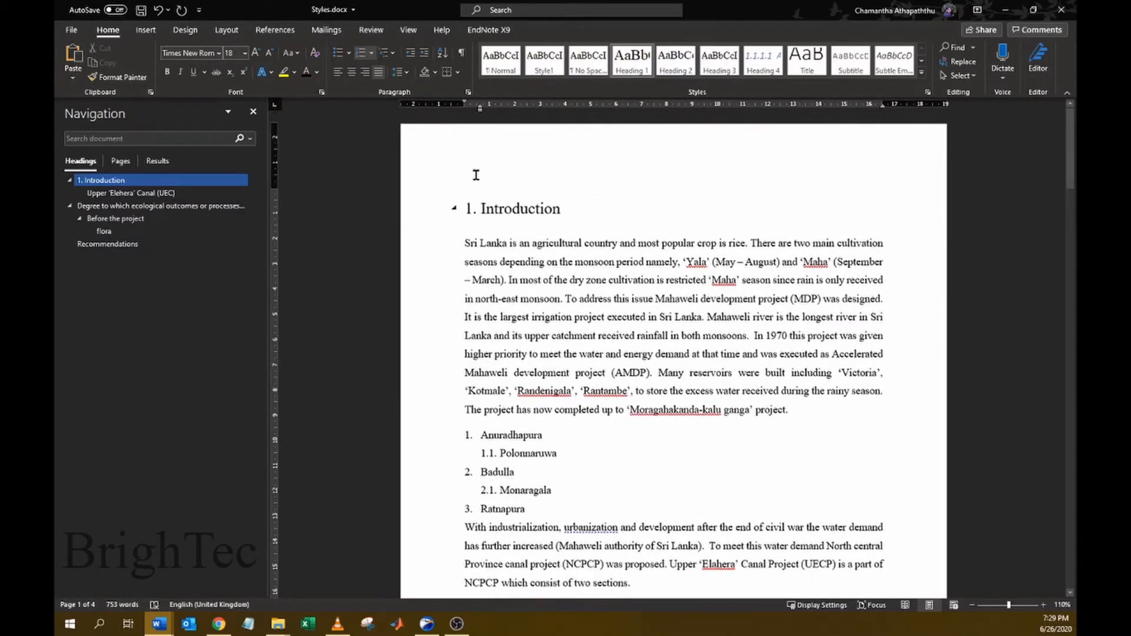
click(388, 55)
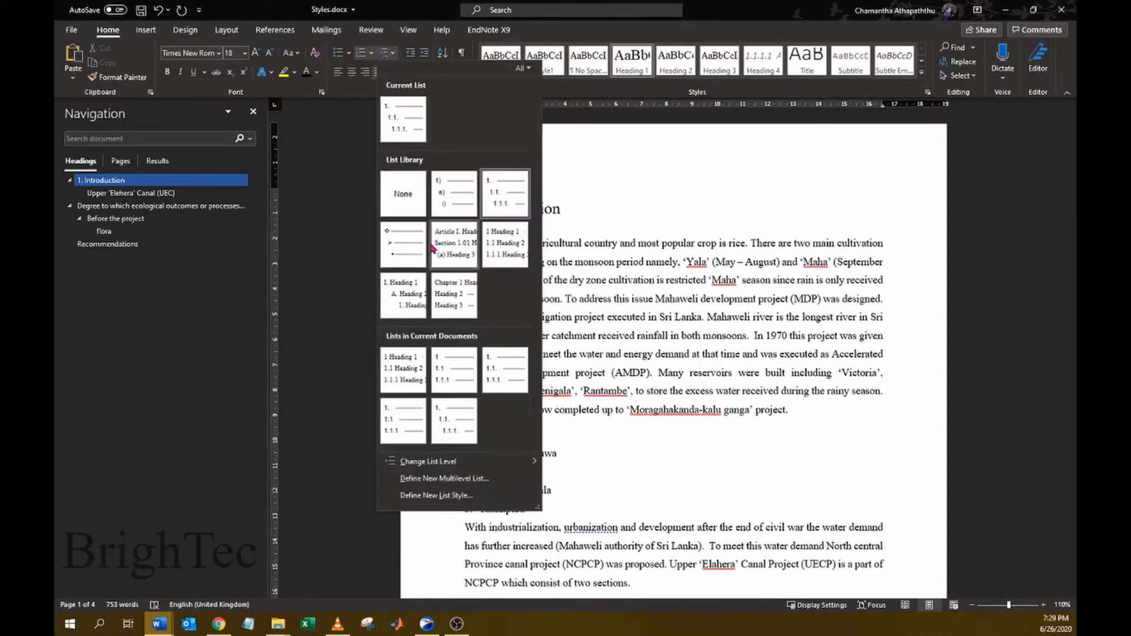
mouse_move(508, 253)
mouse_move(461, 247)
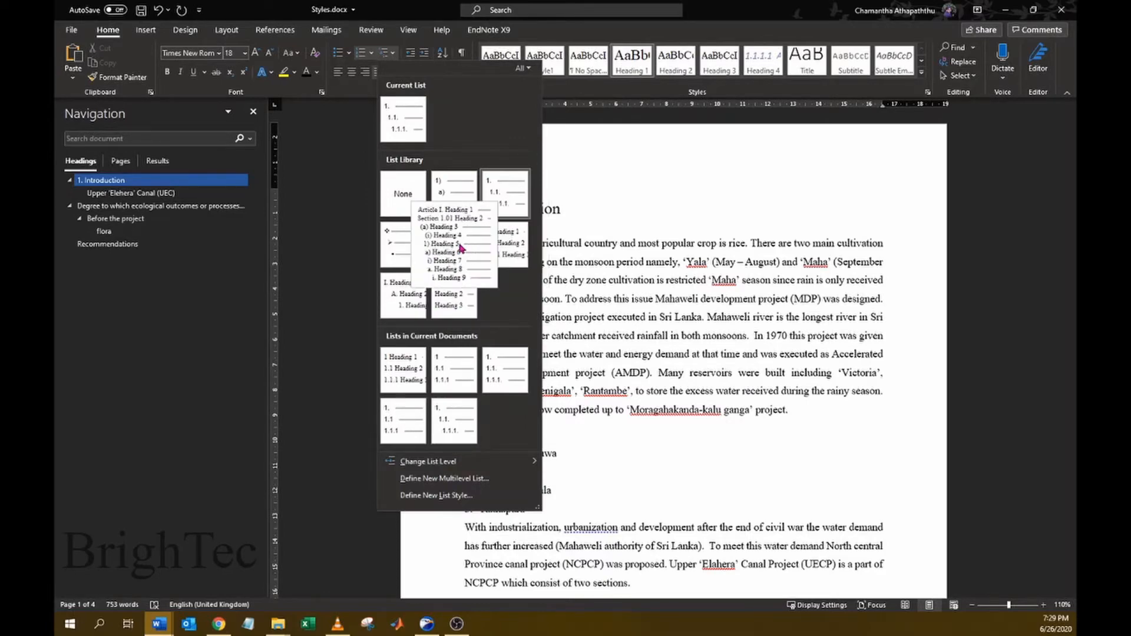
mouse_move(448, 302)
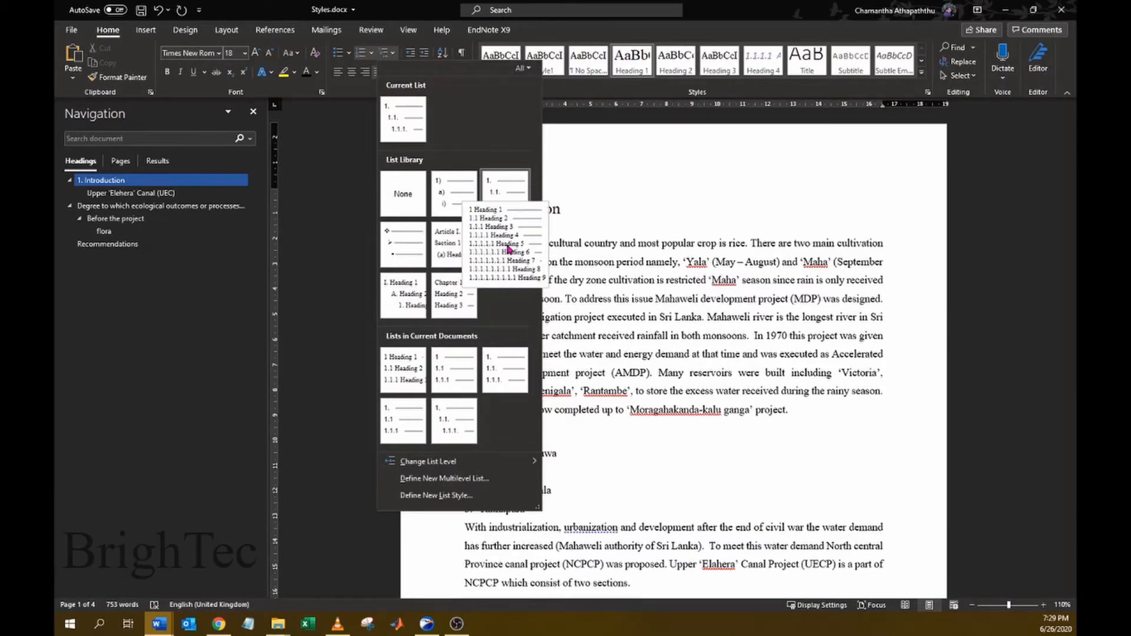
click(508, 250)
Step: Check the numbering of every heading from Upper 'Elehera' Canal (UEC) to Recommendations and return to the Introduction
click(177, 193)
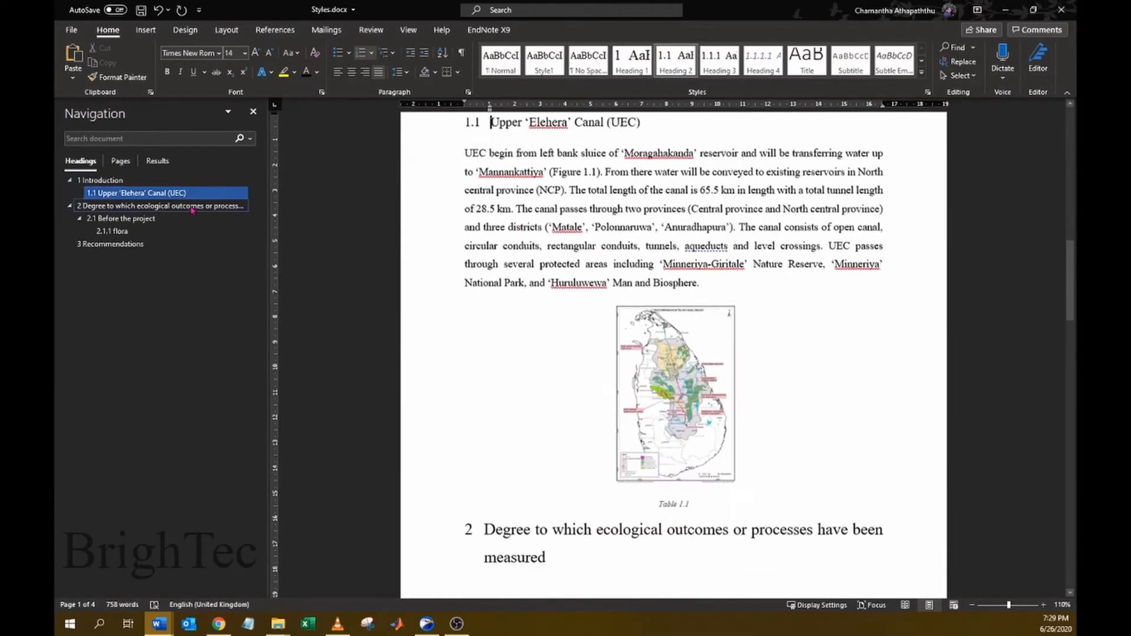
click(190, 208)
click(145, 219)
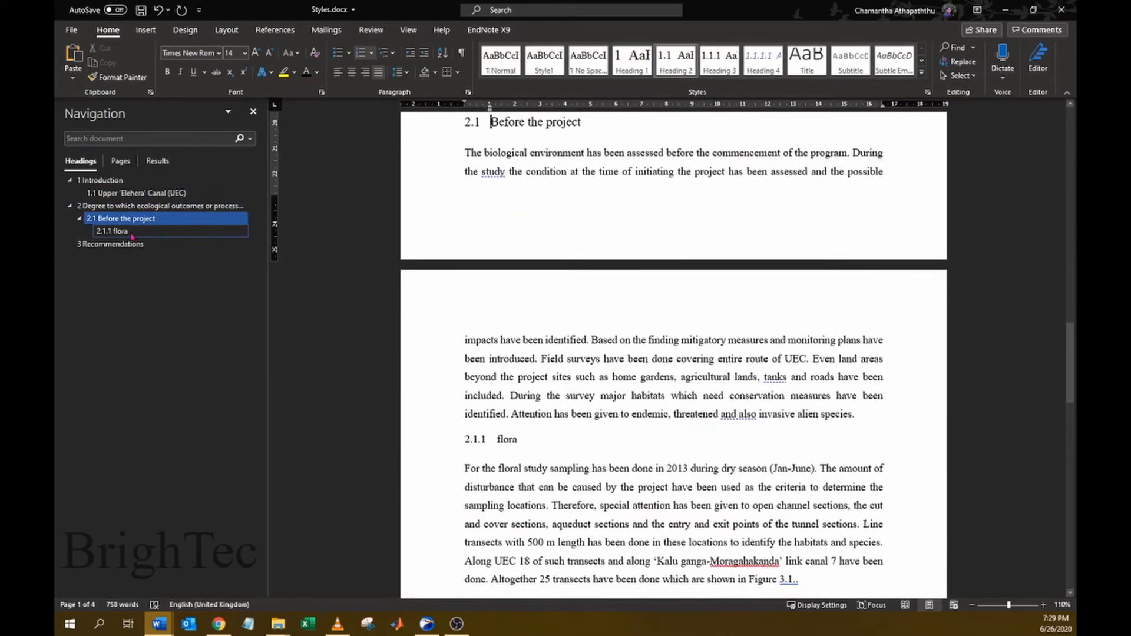
click(115, 232)
click(115, 244)
click(116, 180)
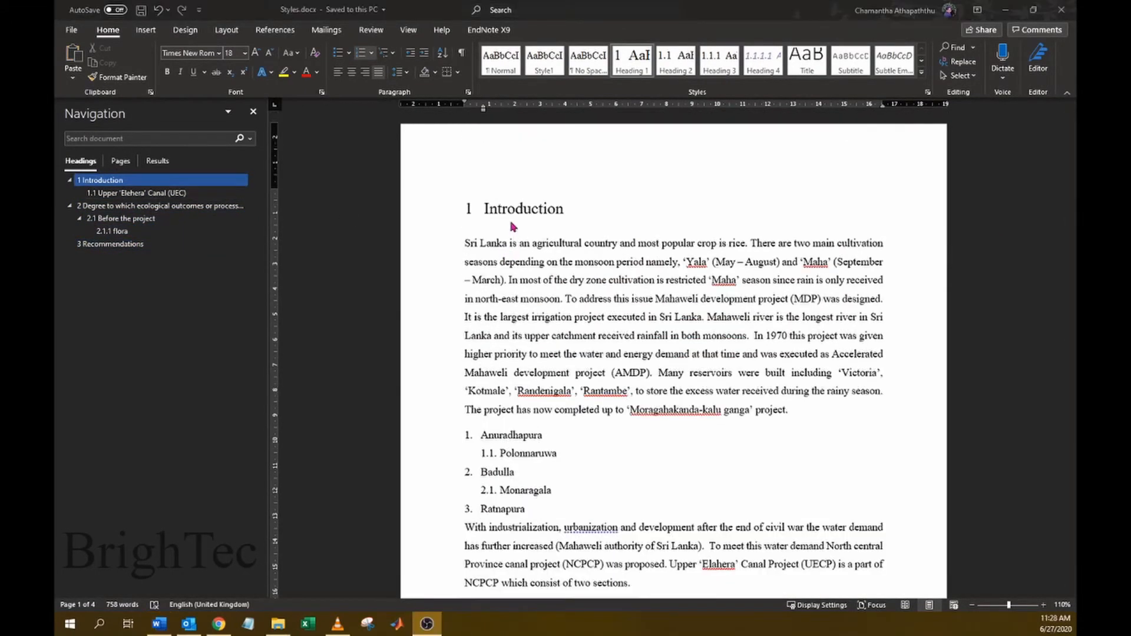
Step: Preview the heading-linked formats in the multilevel list library, including the Chapter 1 Heading 1 format, without applying any
click(388, 53)
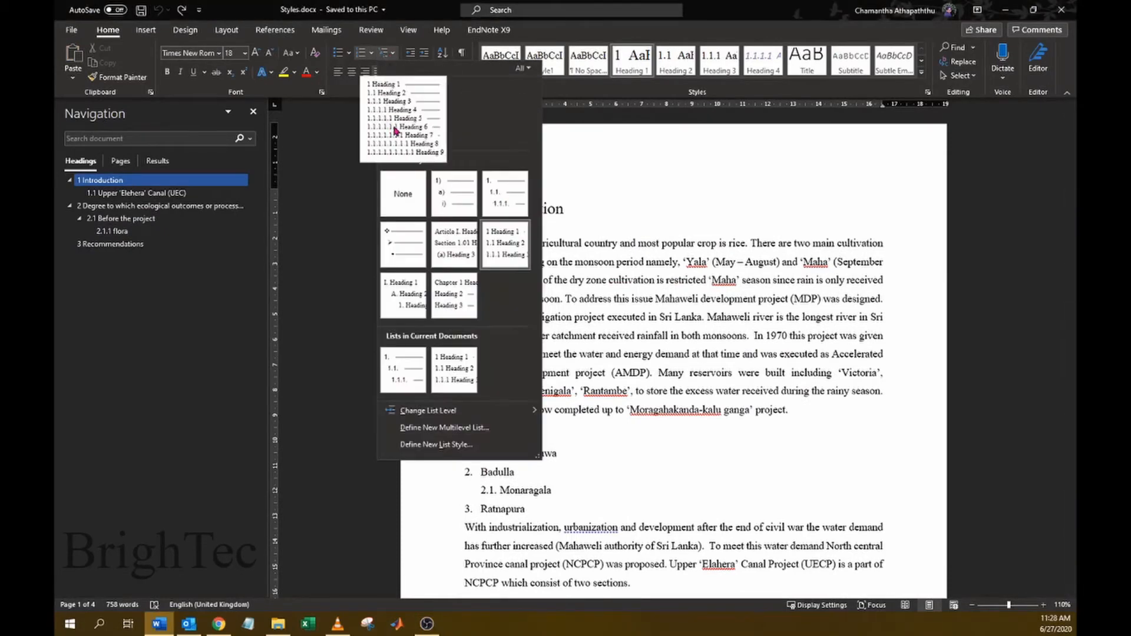
mouse_move(460, 302)
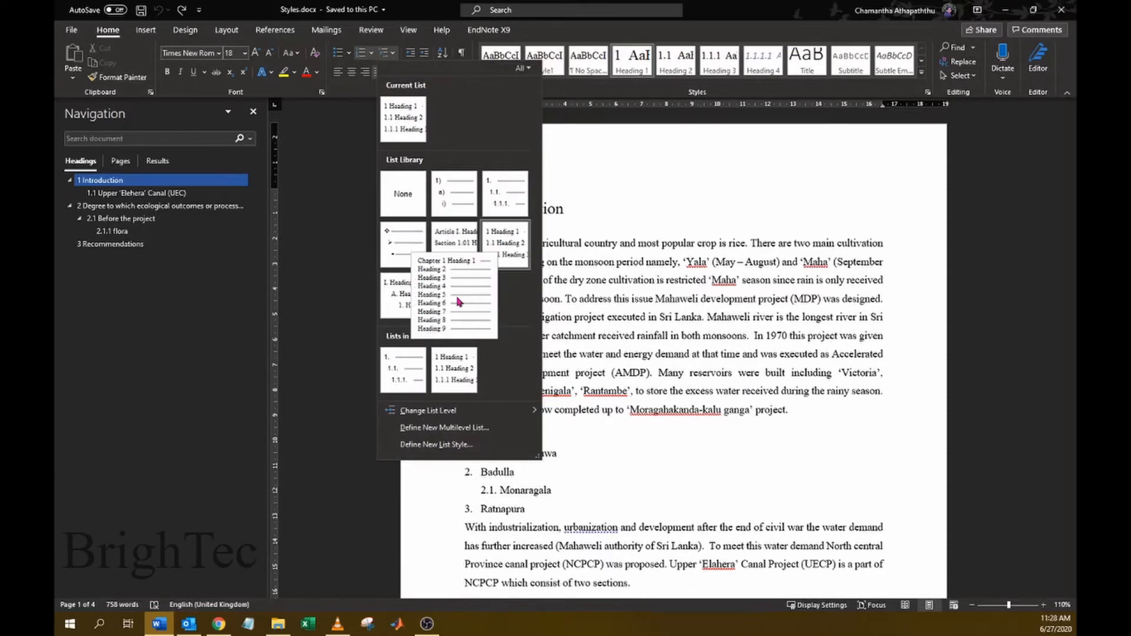
mouse_move(502, 253)
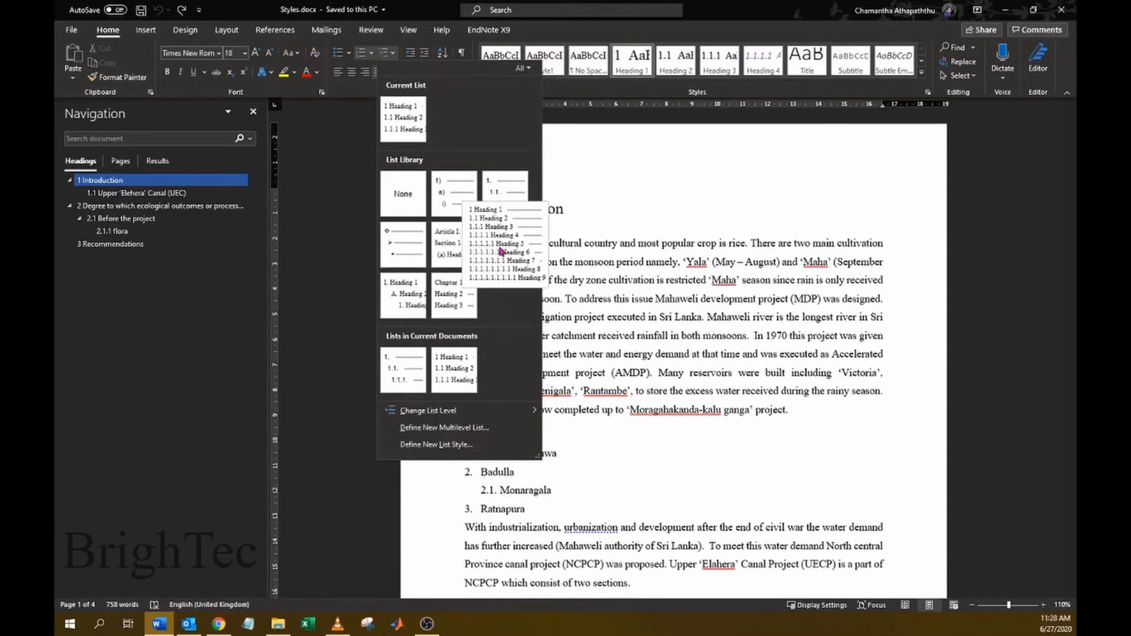
mouse_move(410, 307)
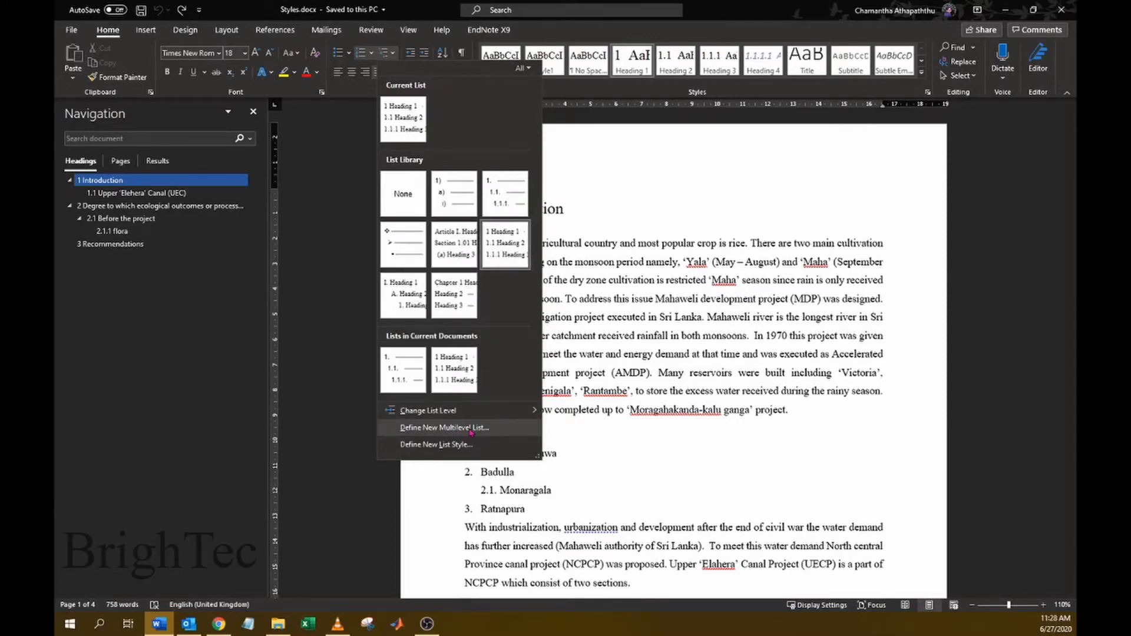
click(648, 171)
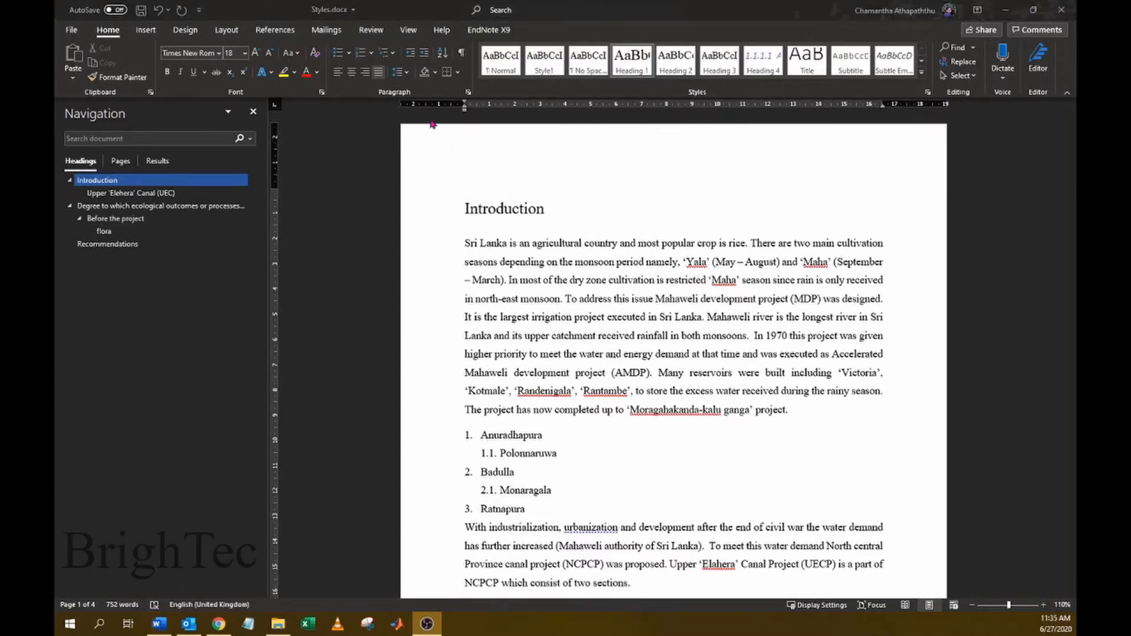
Step: Start defining a new multilevel list, with the extra options collapsed and the dialog moved off the Introduction heading
click(387, 56)
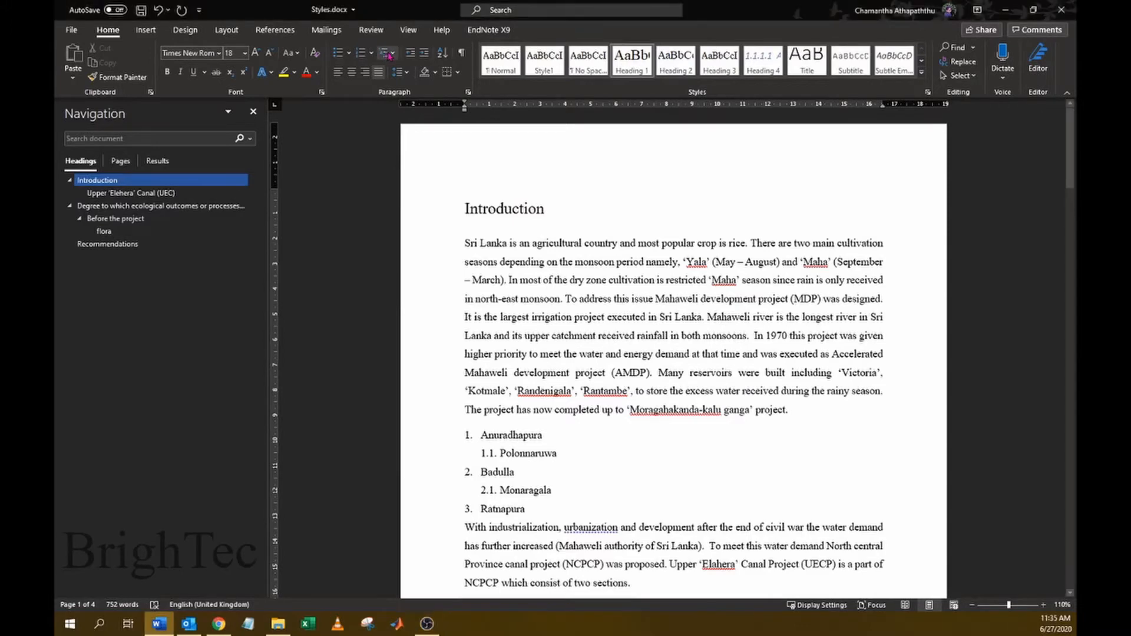
click(388, 56)
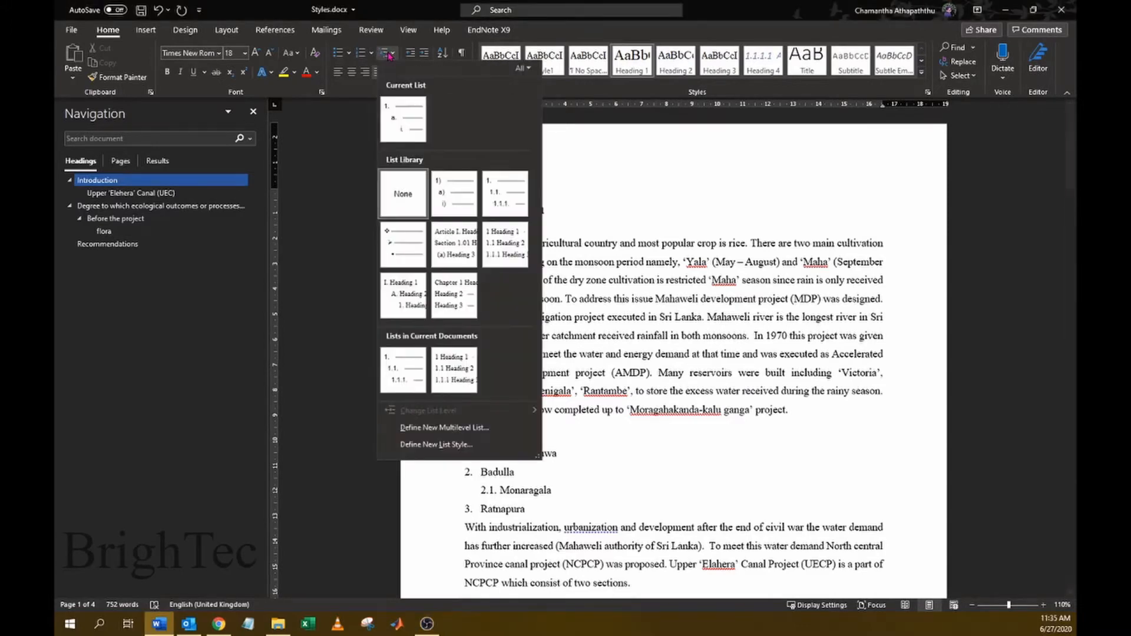
click(444, 428)
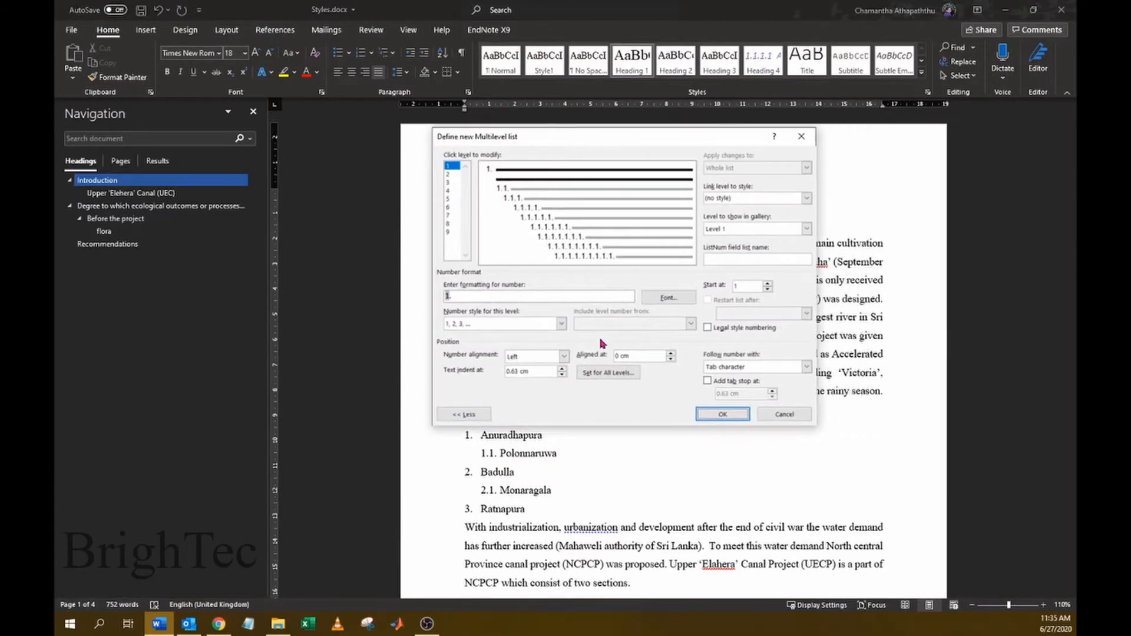
click(464, 415)
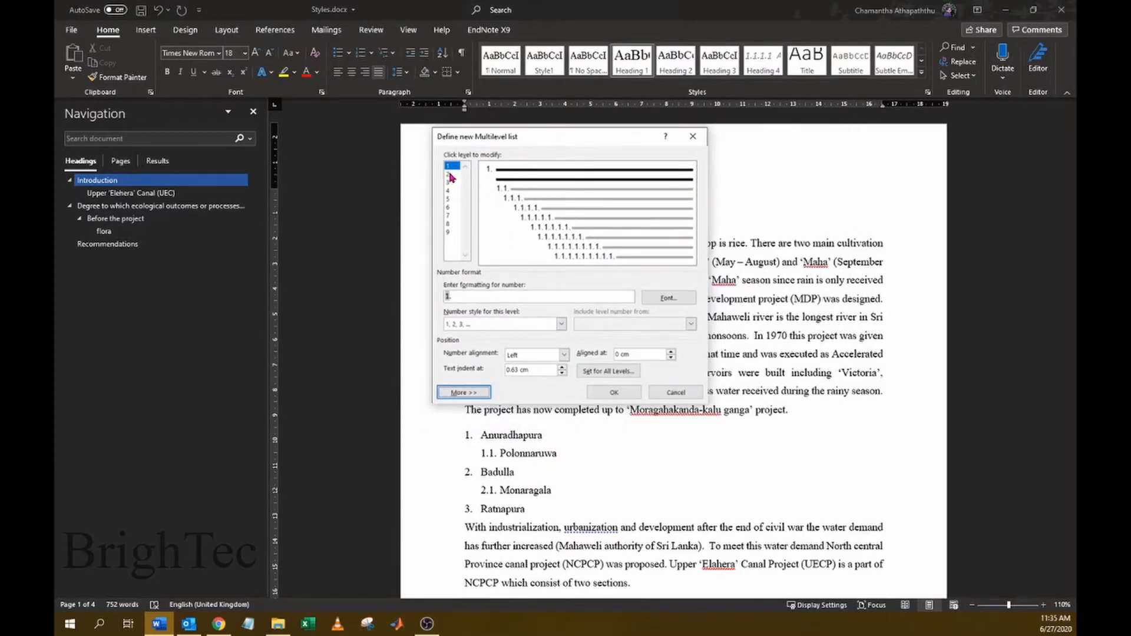
drag(496, 136, 714, 133)
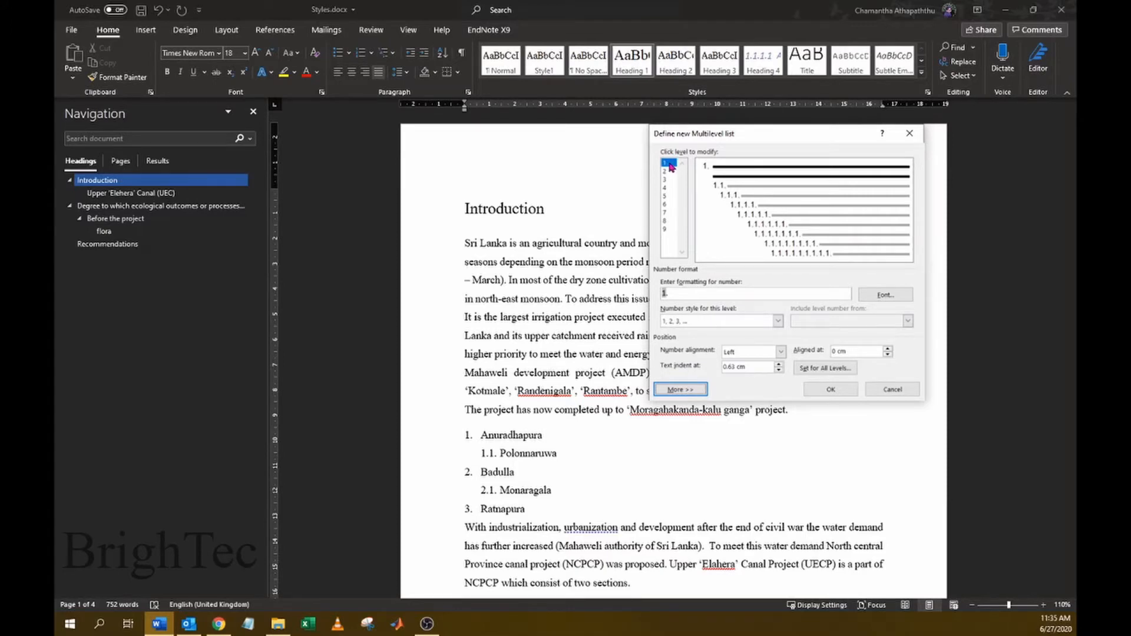
Step: Examine the number format and indents of levels 2 to 5 in the new multilevel list, ending on level 1
click(671, 171)
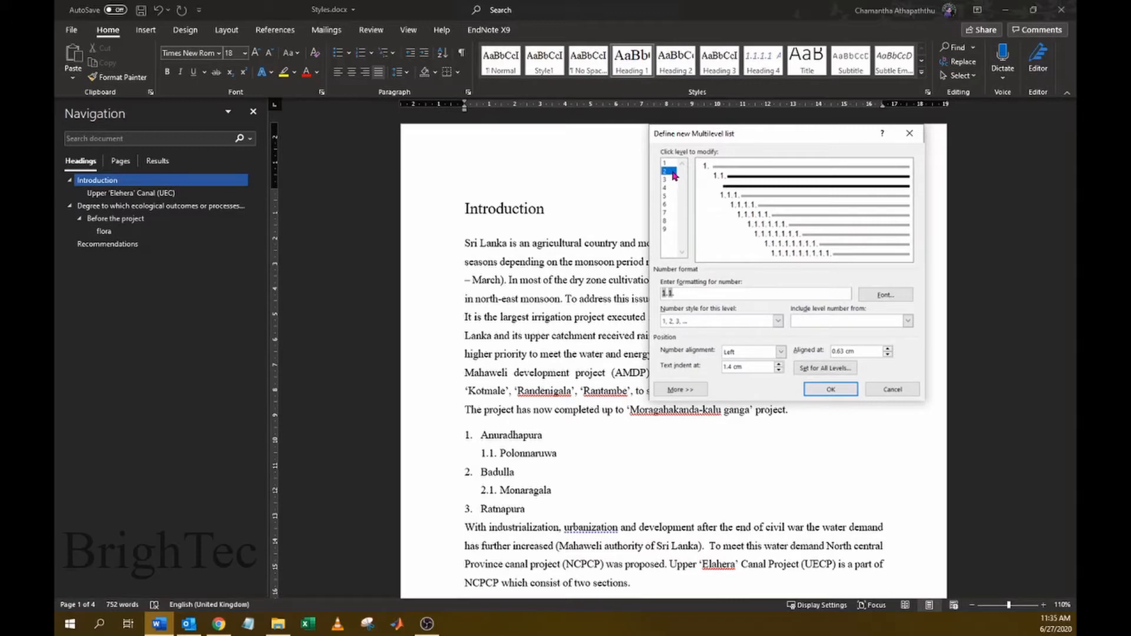
drag(685, 141, 662, 138)
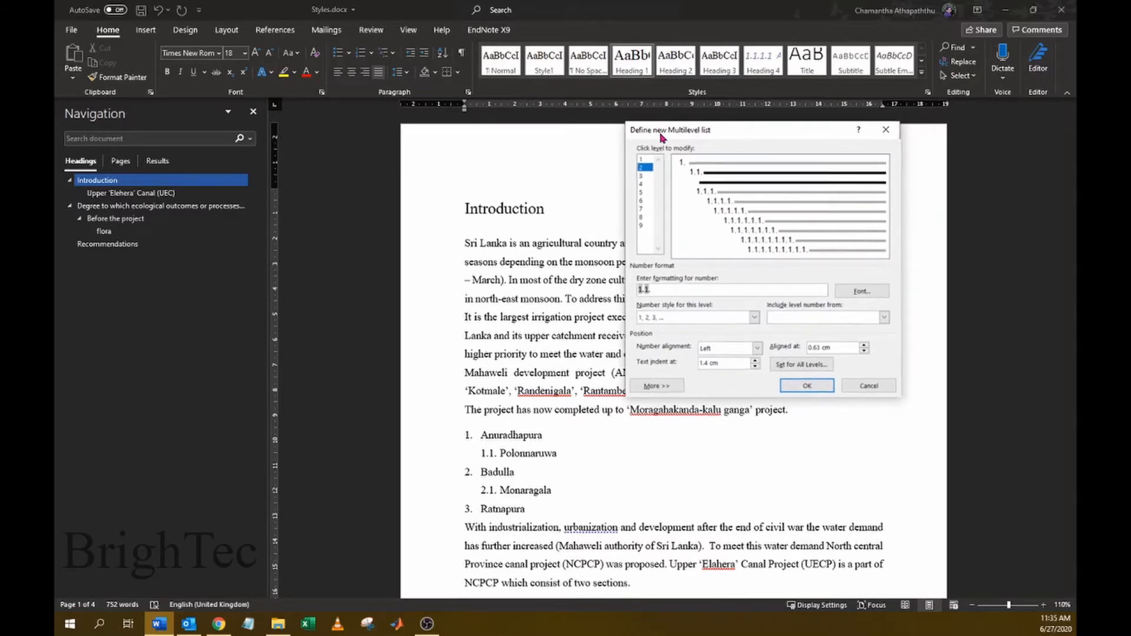
click(645, 176)
click(645, 184)
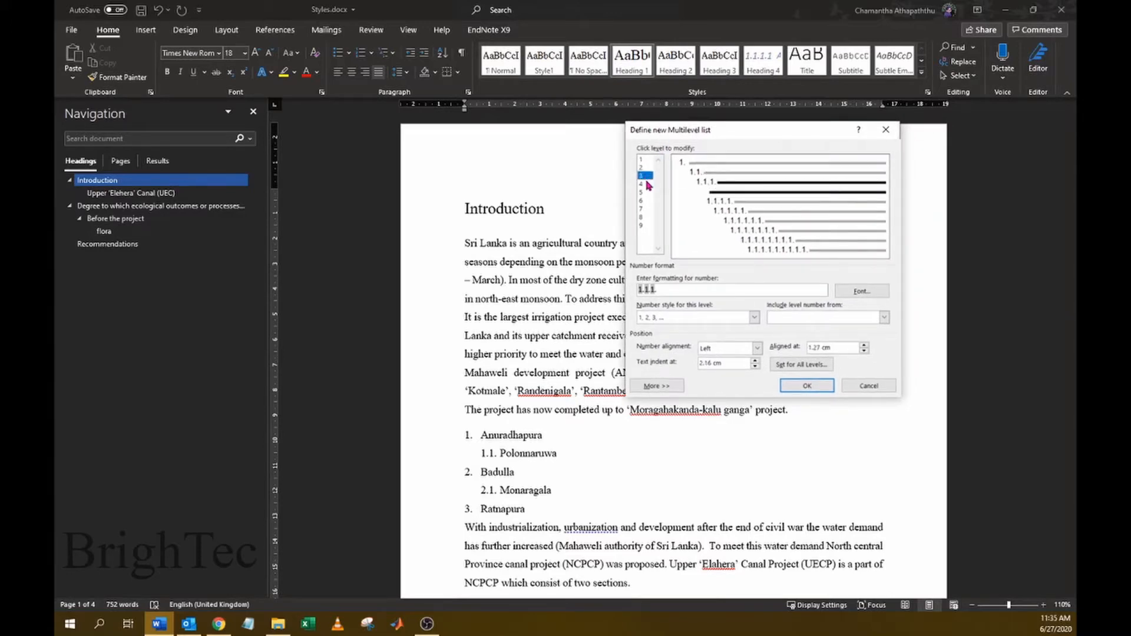
click(646, 192)
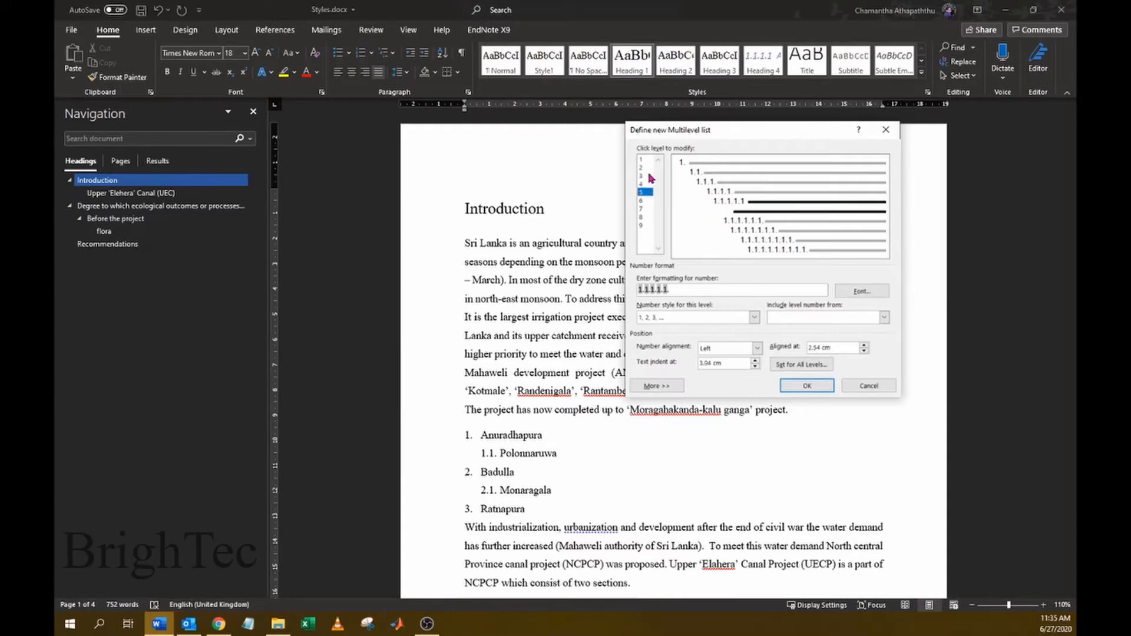
click(646, 175)
click(646, 183)
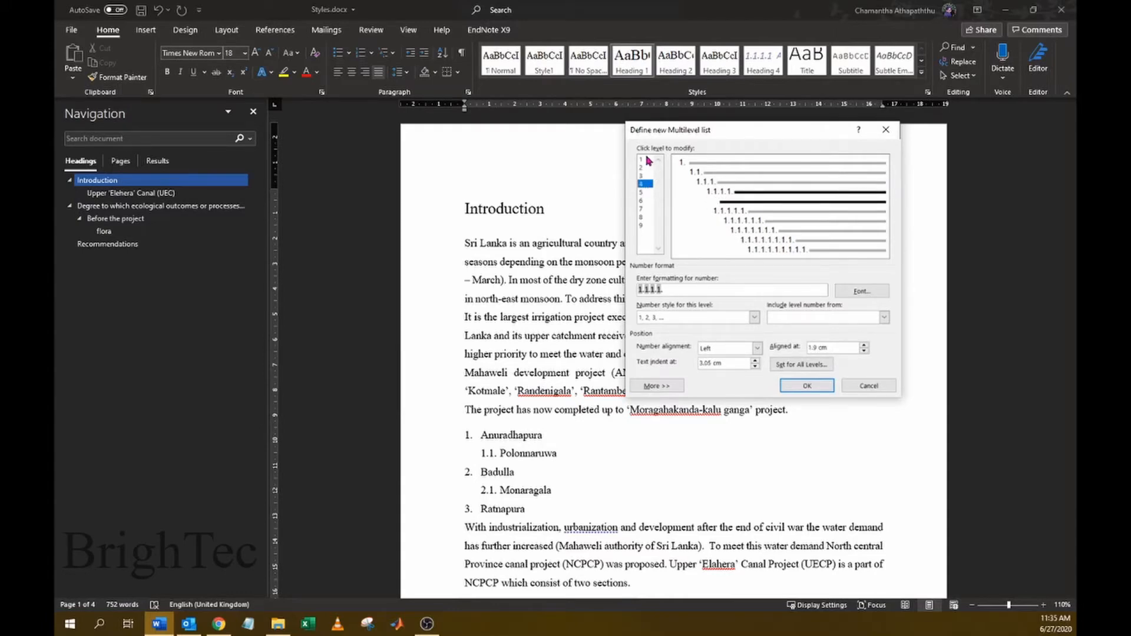
click(645, 160)
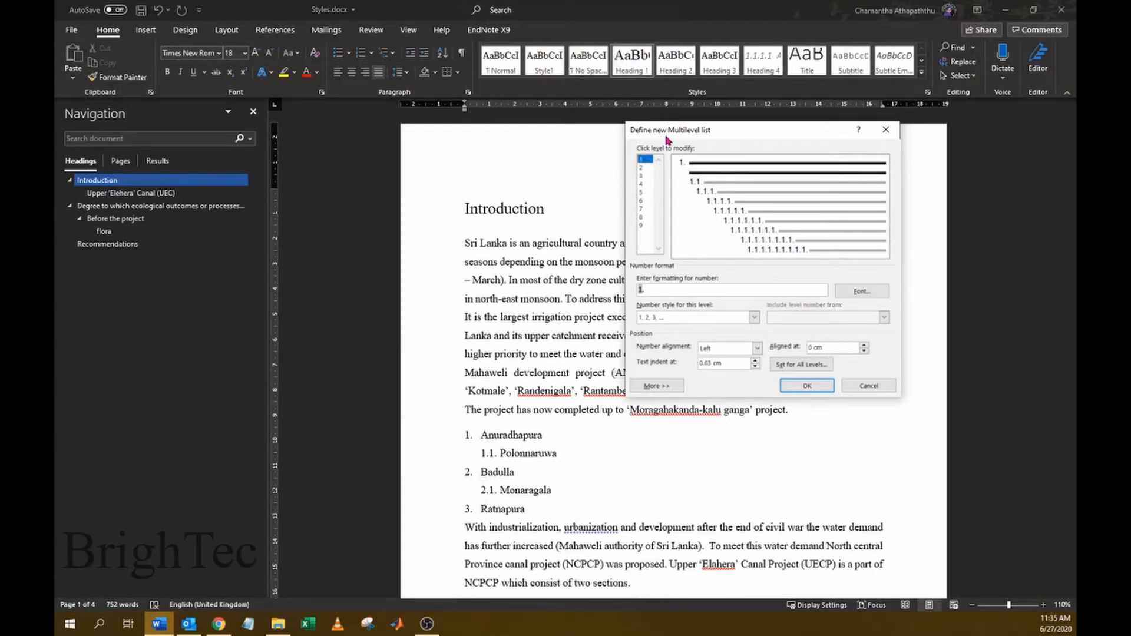
Step: Clear level 1's number format and rebuild it with the 1, 2, 3 number style followed by a period
drag(668, 140, 644, 118)
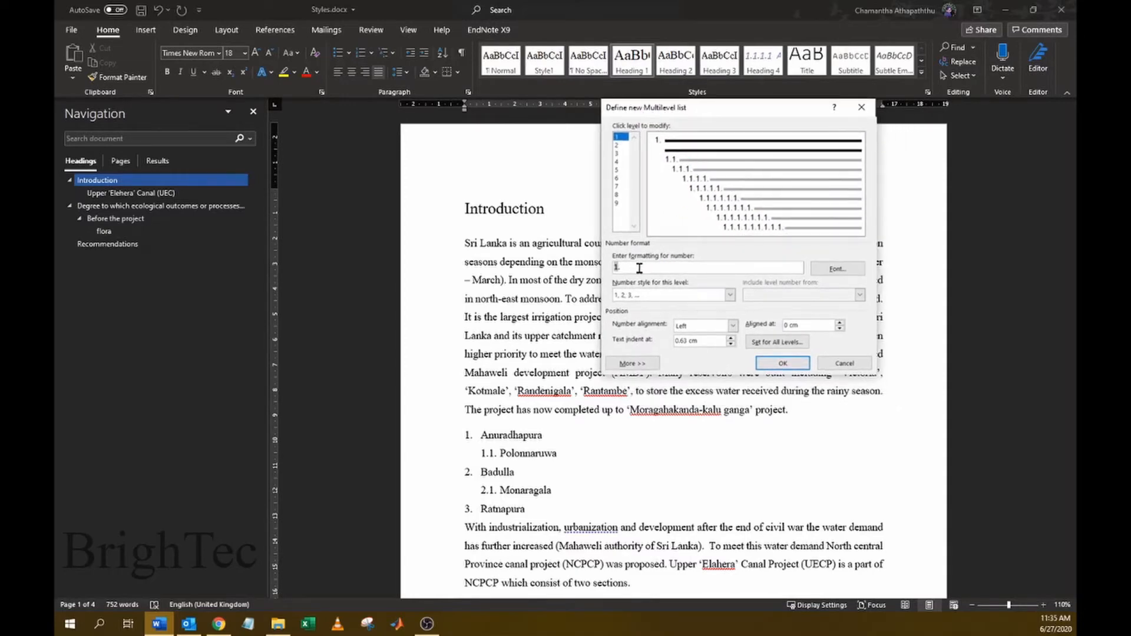
double_click(617, 267)
key(BackSpace)
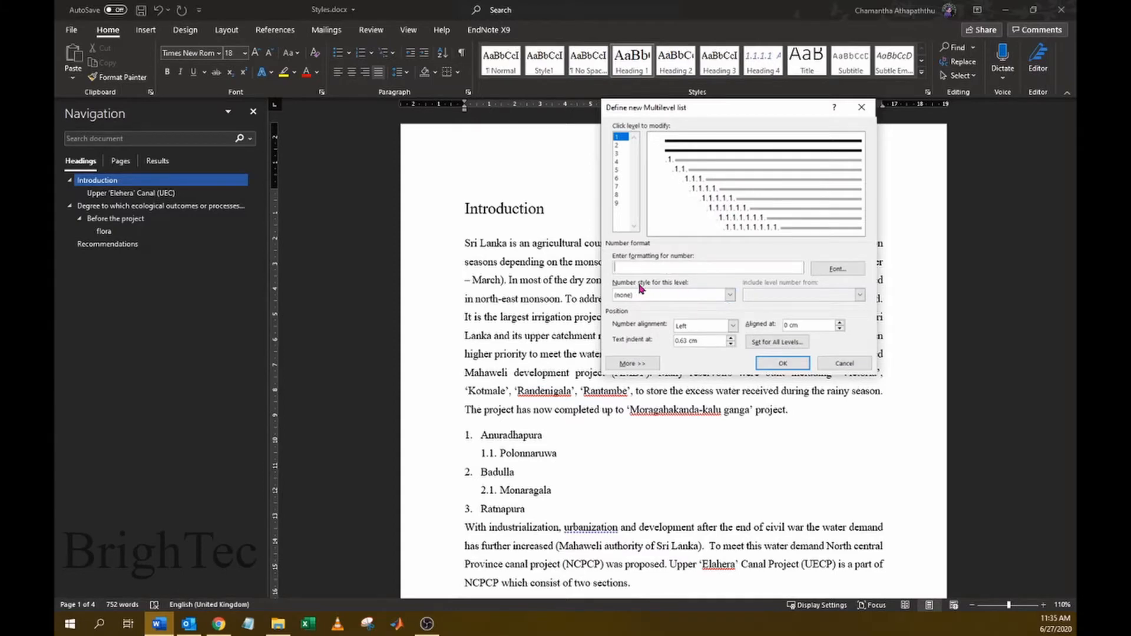
click(731, 294)
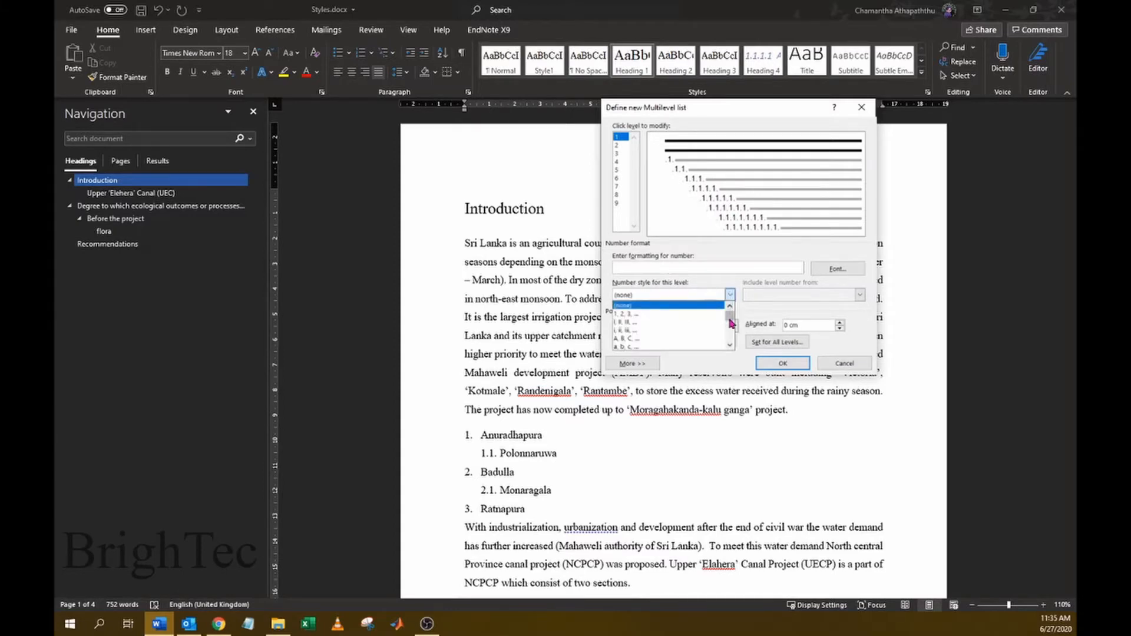
mouse_move(731, 323)
mouse_down()
mouse_move(730, 340)
mouse_move(730, 313)
mouse_up()
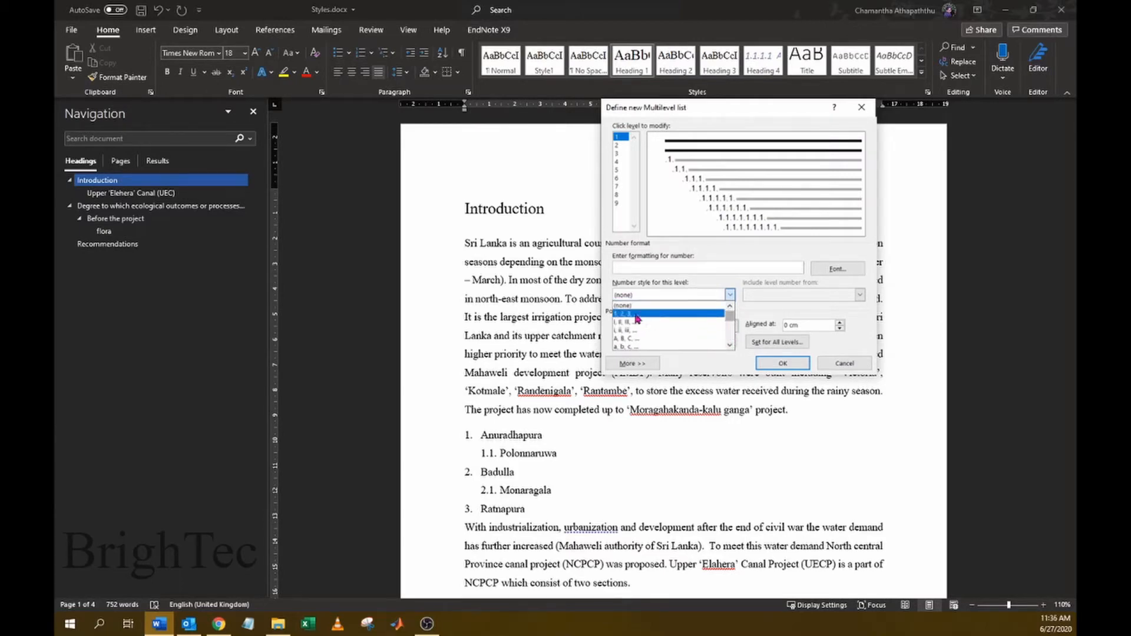
click(636, 318)
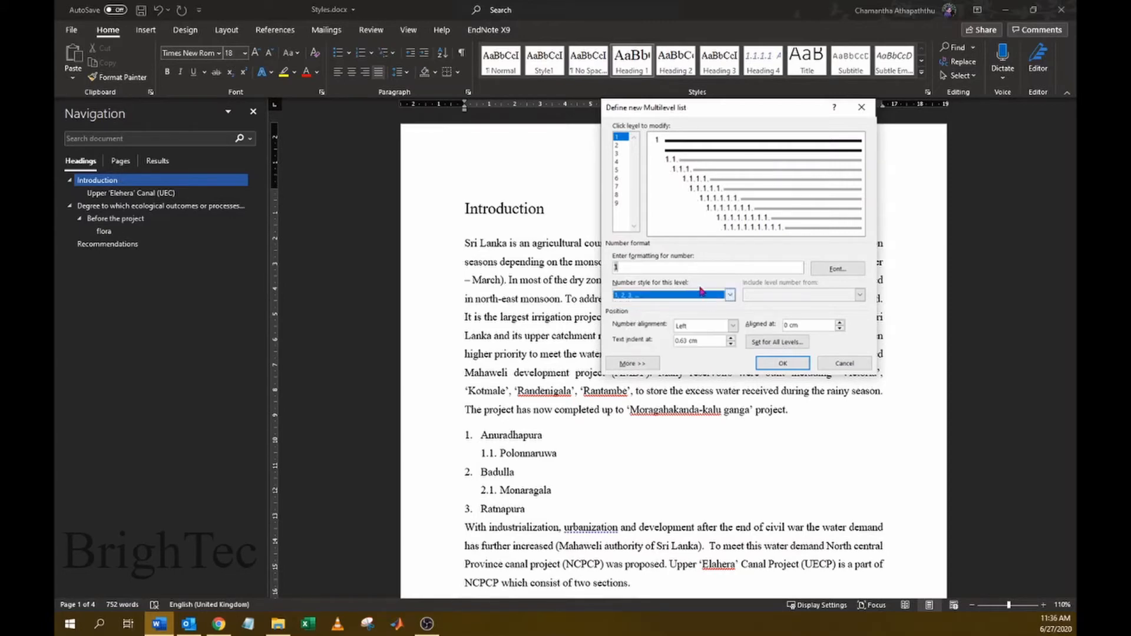
click(632, 267)
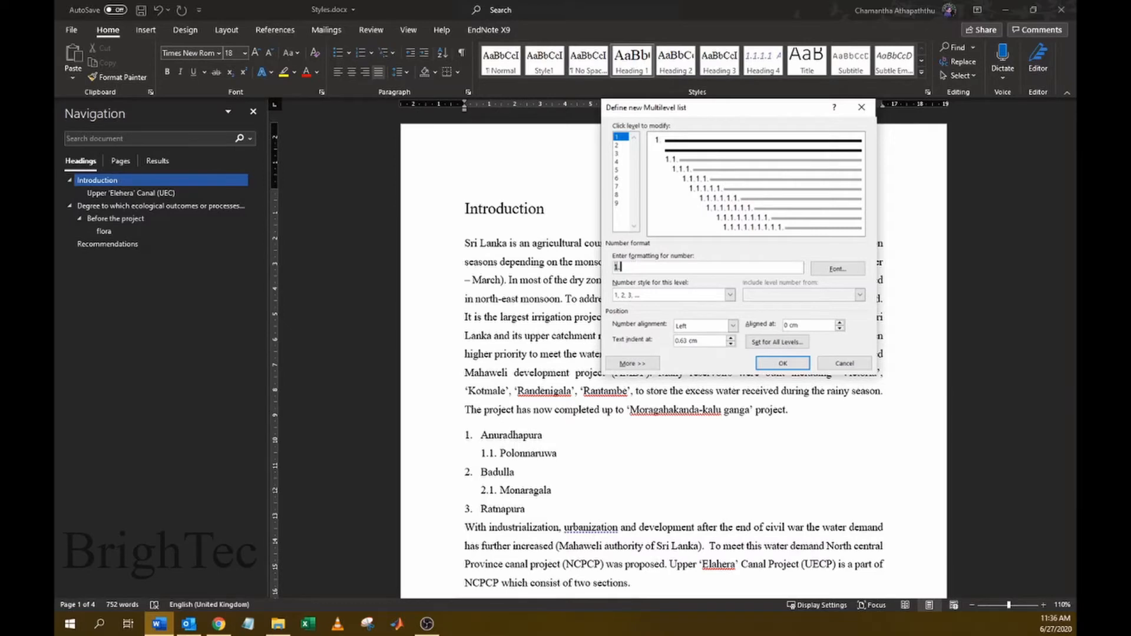
Step: Show the extended list options and link level 1 to the Heading 1 style
drag(723, 106, 692, 104)
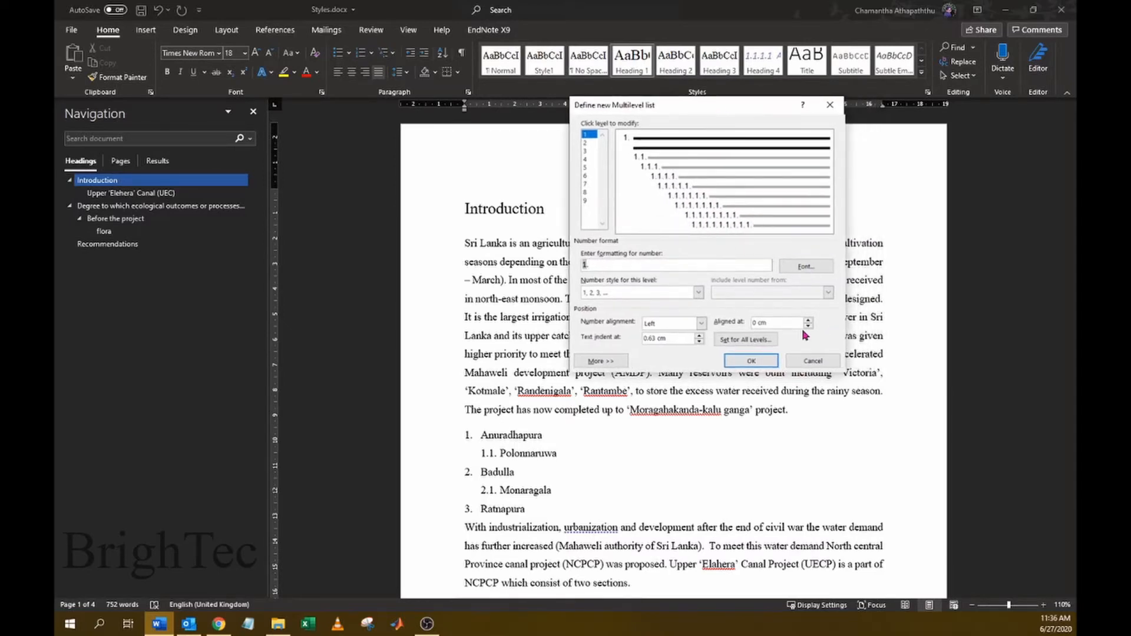
click(608, 363)
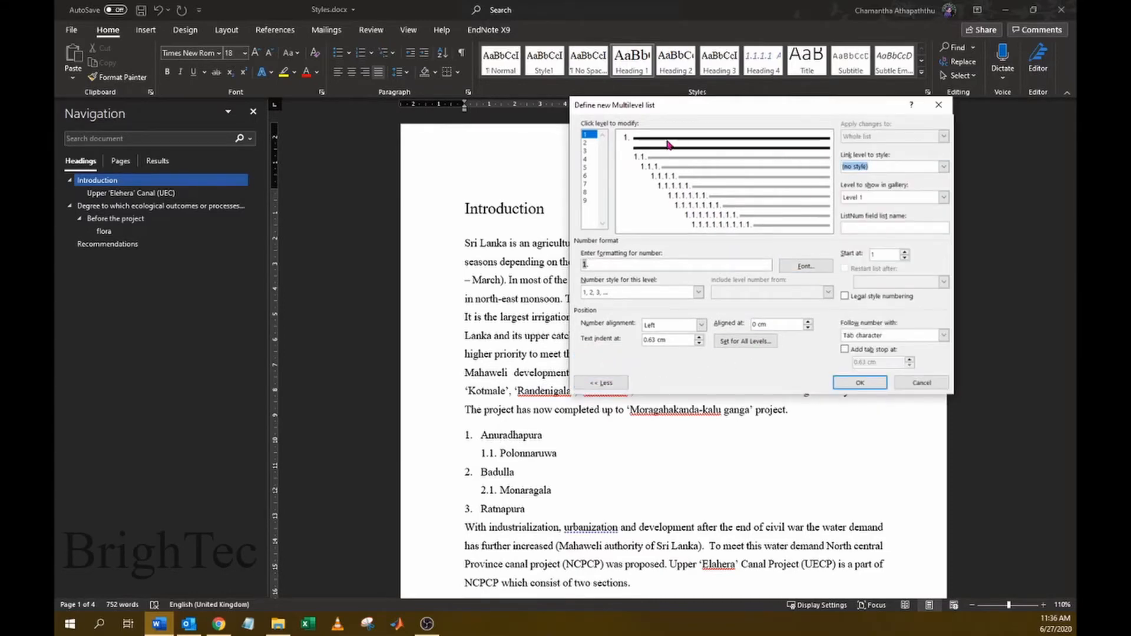
click(944, 167)
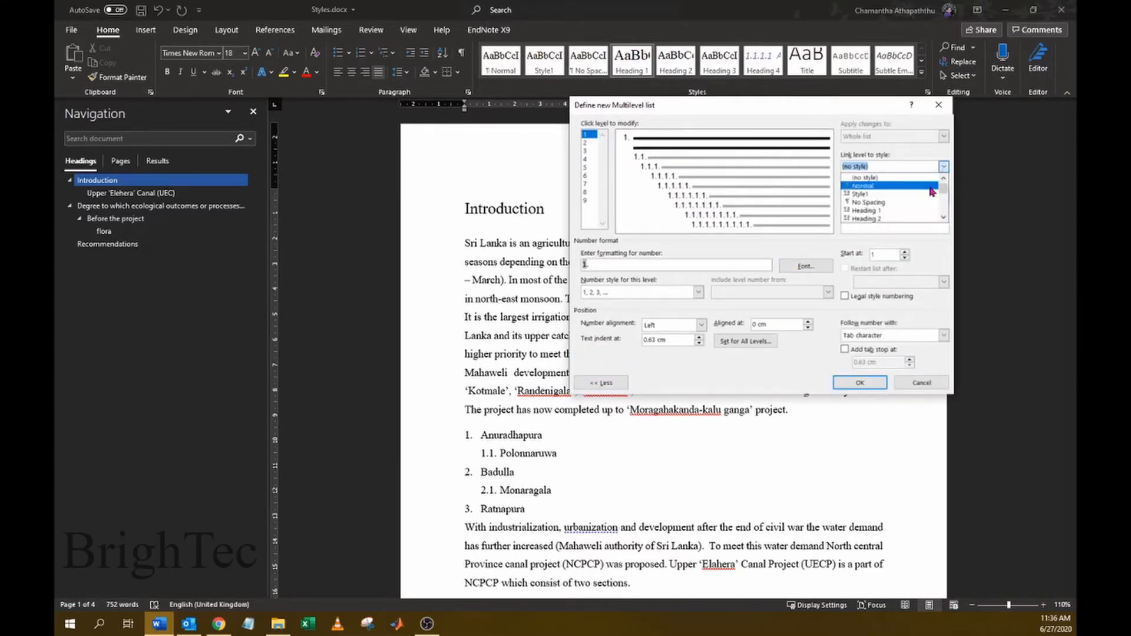
click(866, 211)
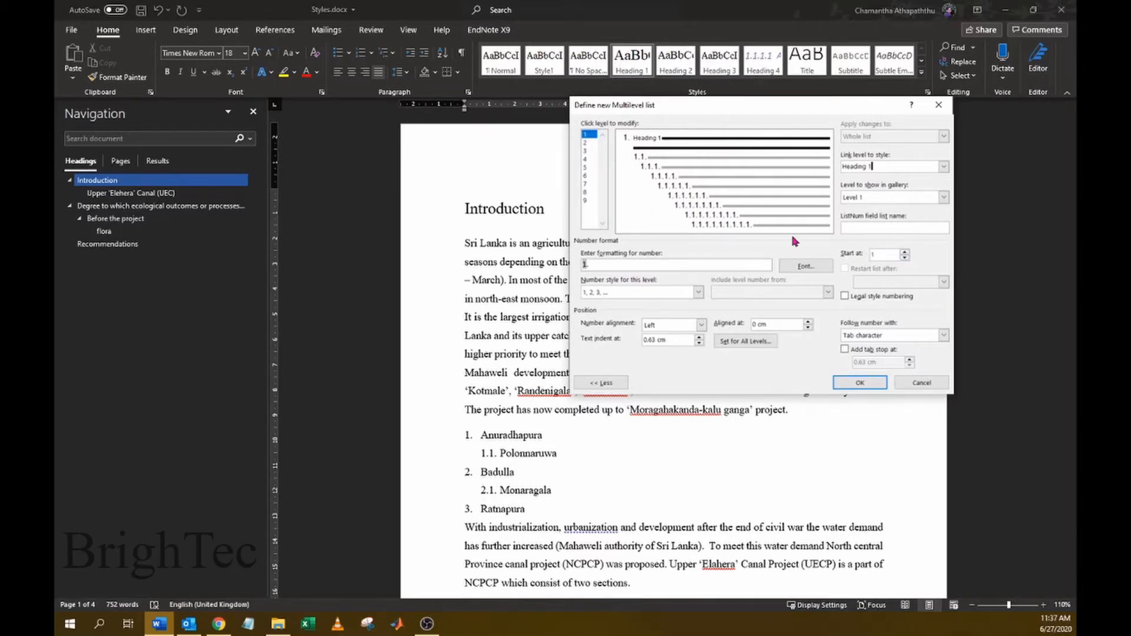
Step: Clear level 2's number format and begin it with the included Level 1 number followed by a period
click(589, 143)
drag(608, 266, 573, 273)
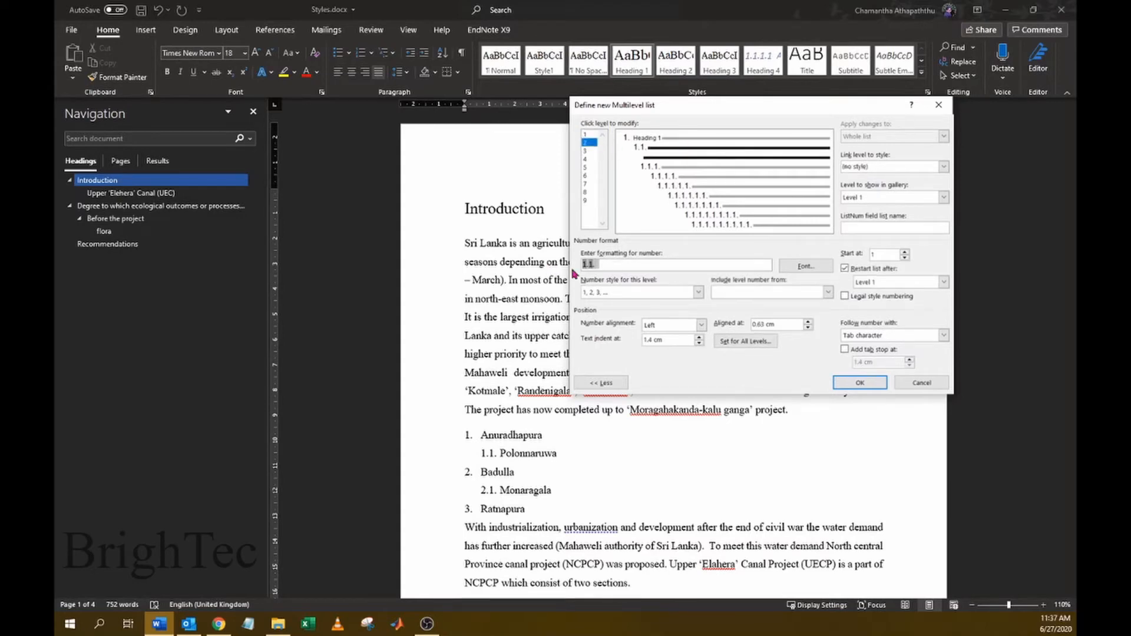
key(BackSpace)
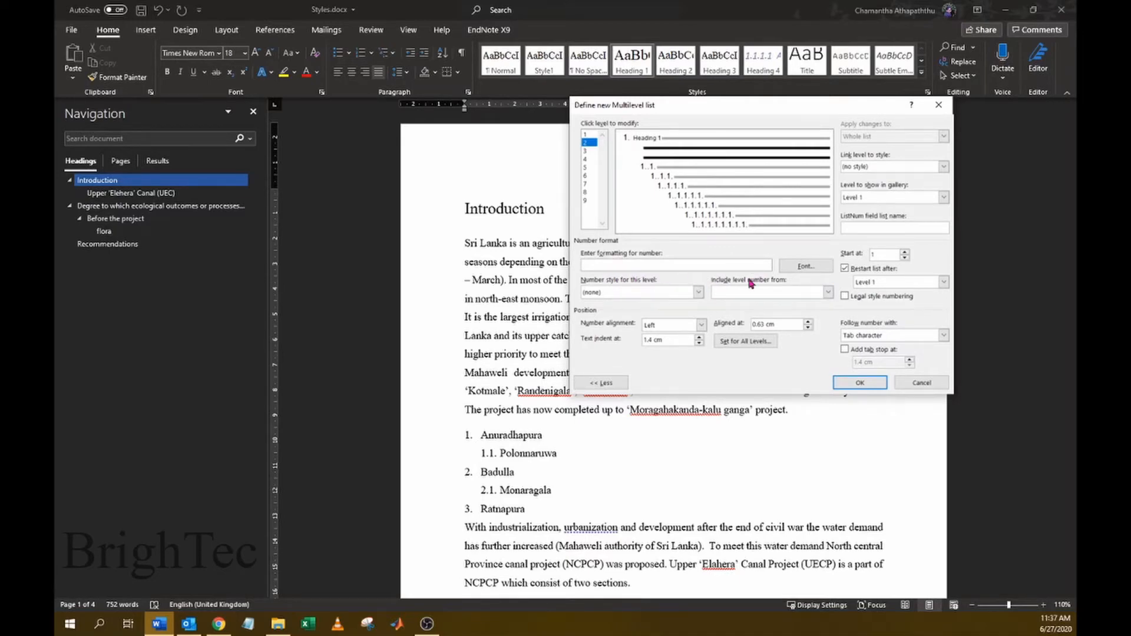
click(829, 294)
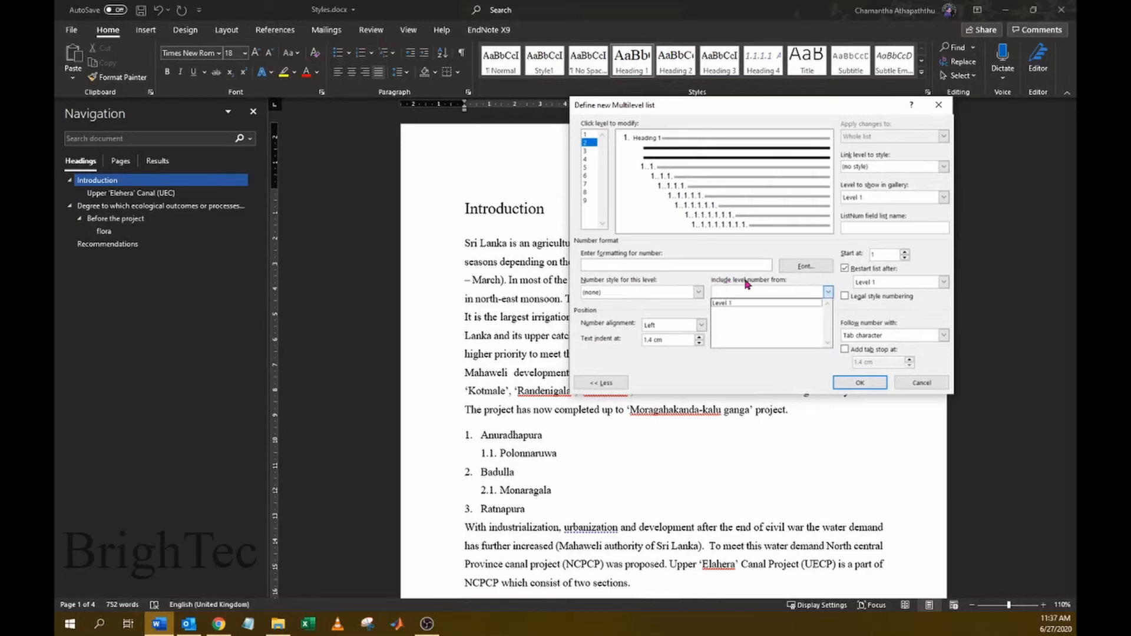
click(729, 306)
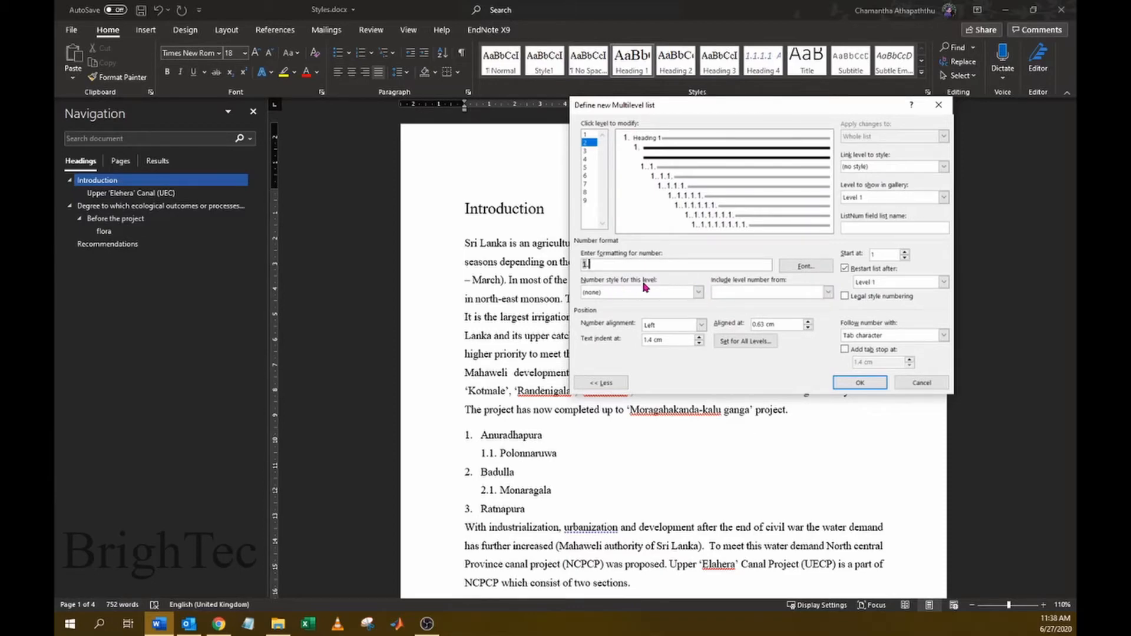
Step: Complete level 2's format as 1.1. with the 1, 2, 3 number style and a trailing period, and link it to Heading 2
click(699, 293)
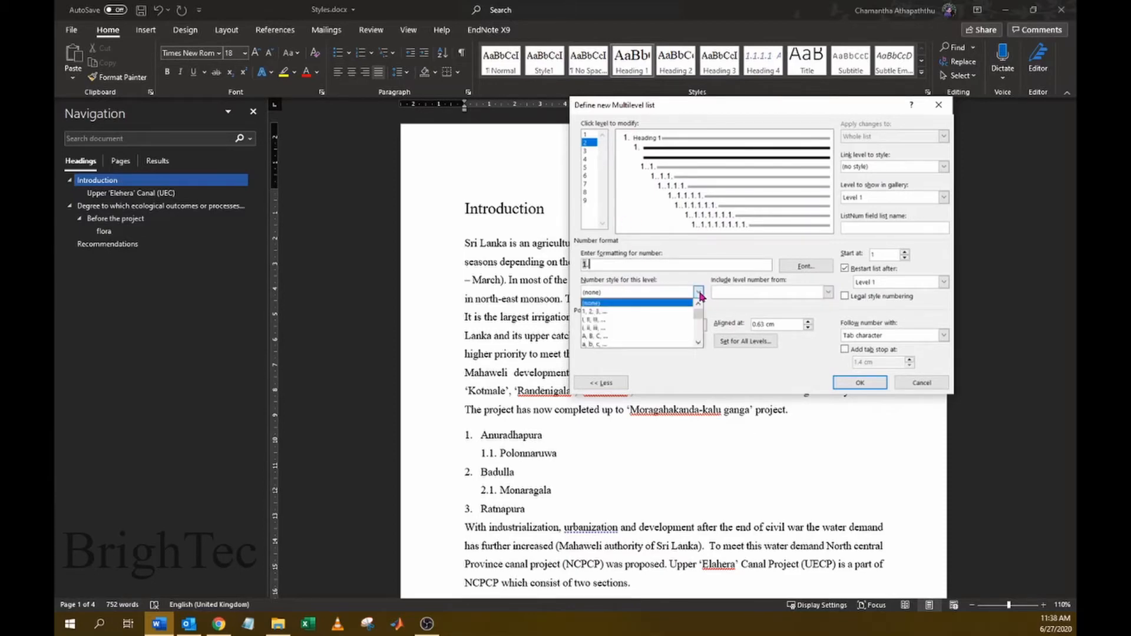
click(605, 312)
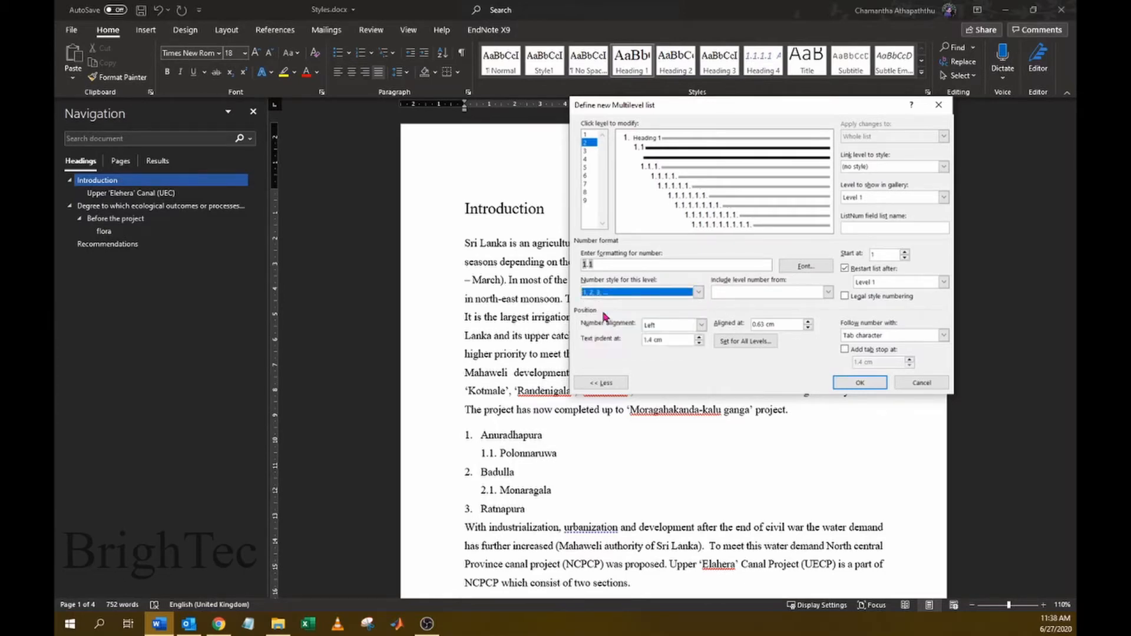
click(605, 264)
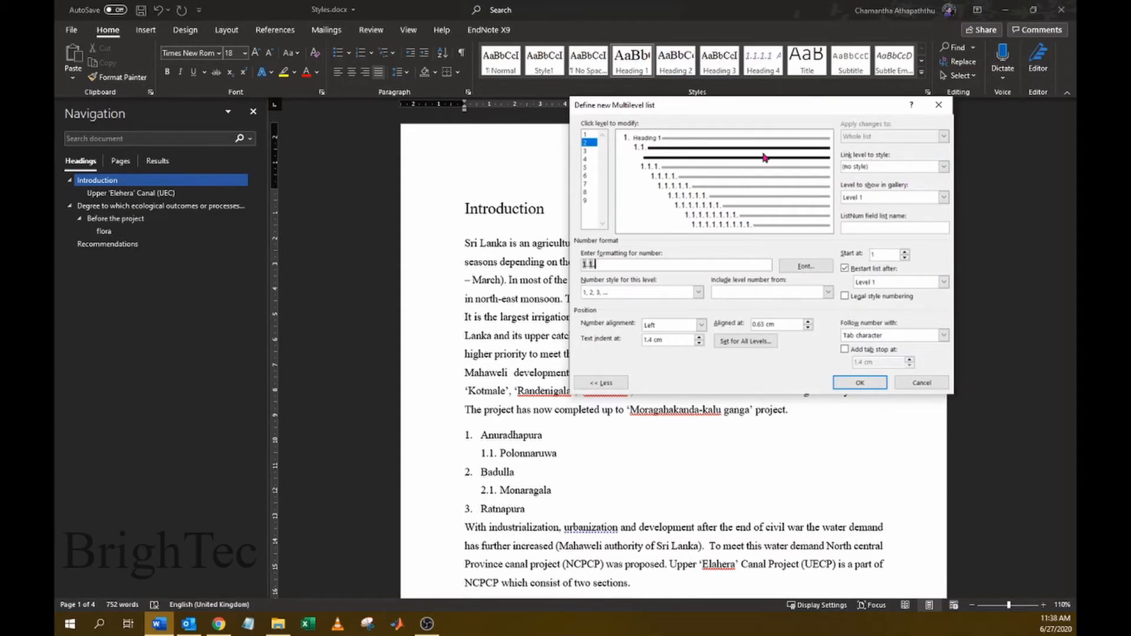
click(944, 167)
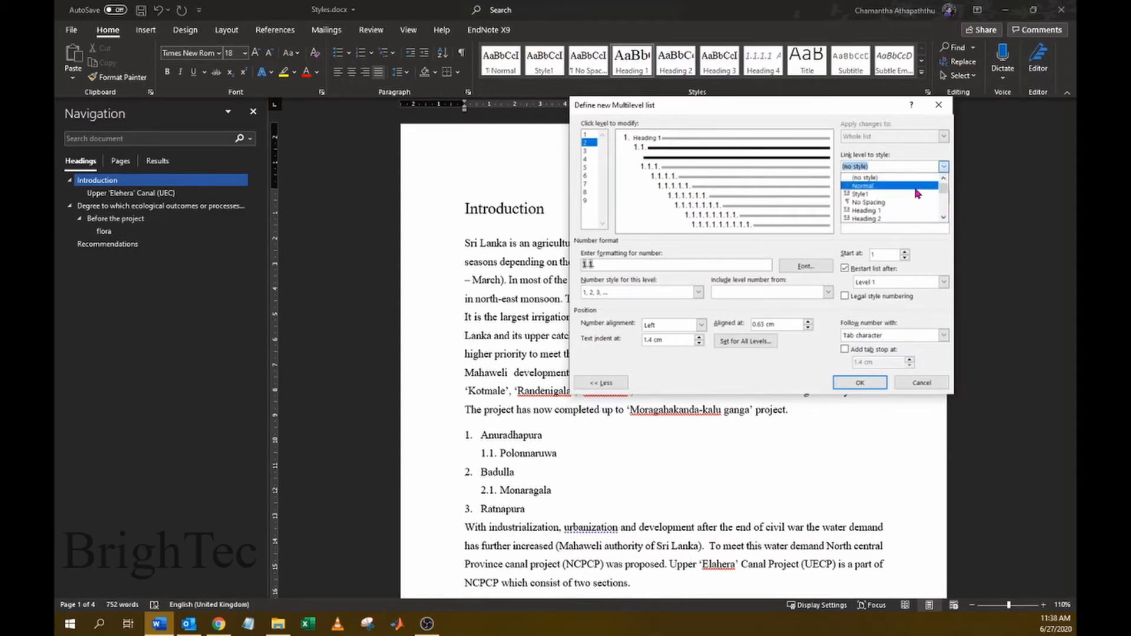
click(895, 220)
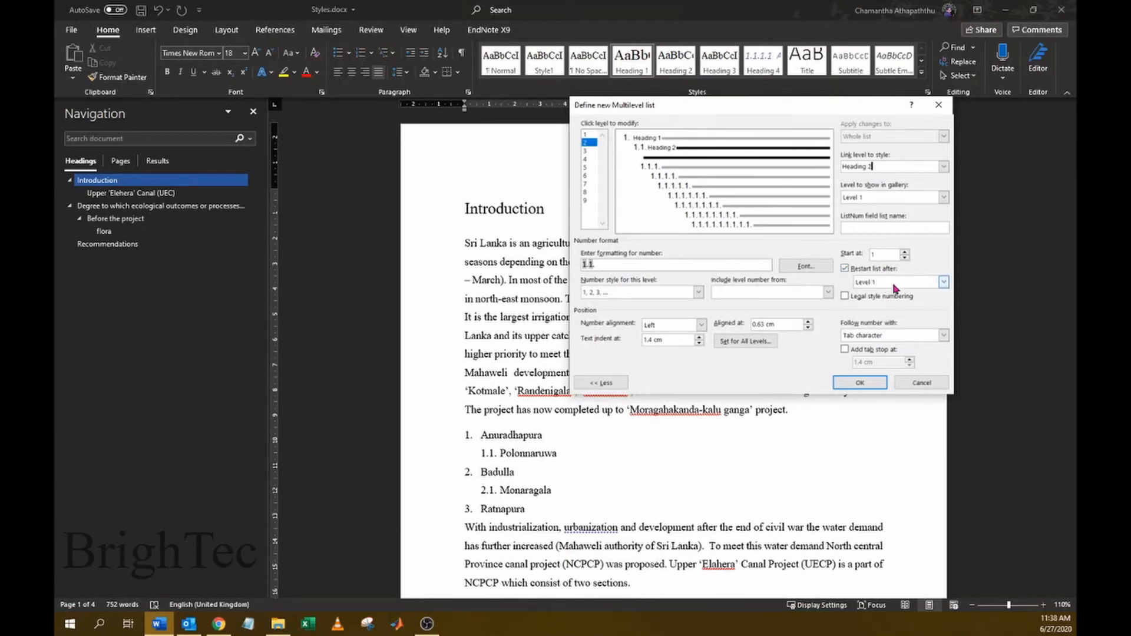
Step: Clear level 3's number format and begin it with the included Level 1 number followed by a period
click(589, 152)
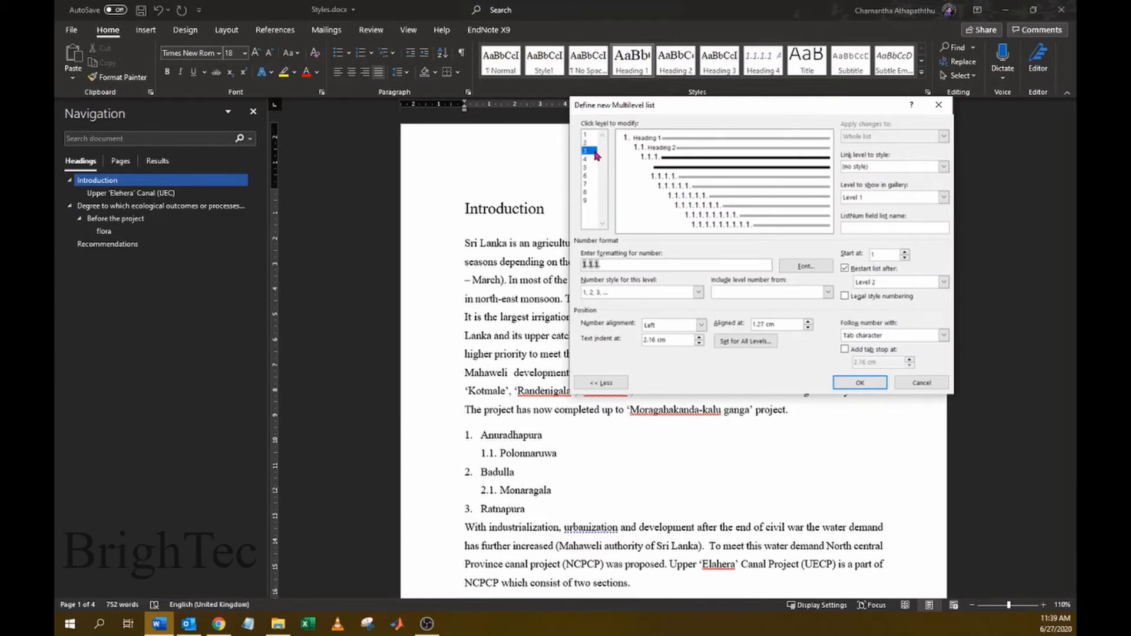
click(623, 261)
drag(621, 261, 570, 261)
key(BackSpace)
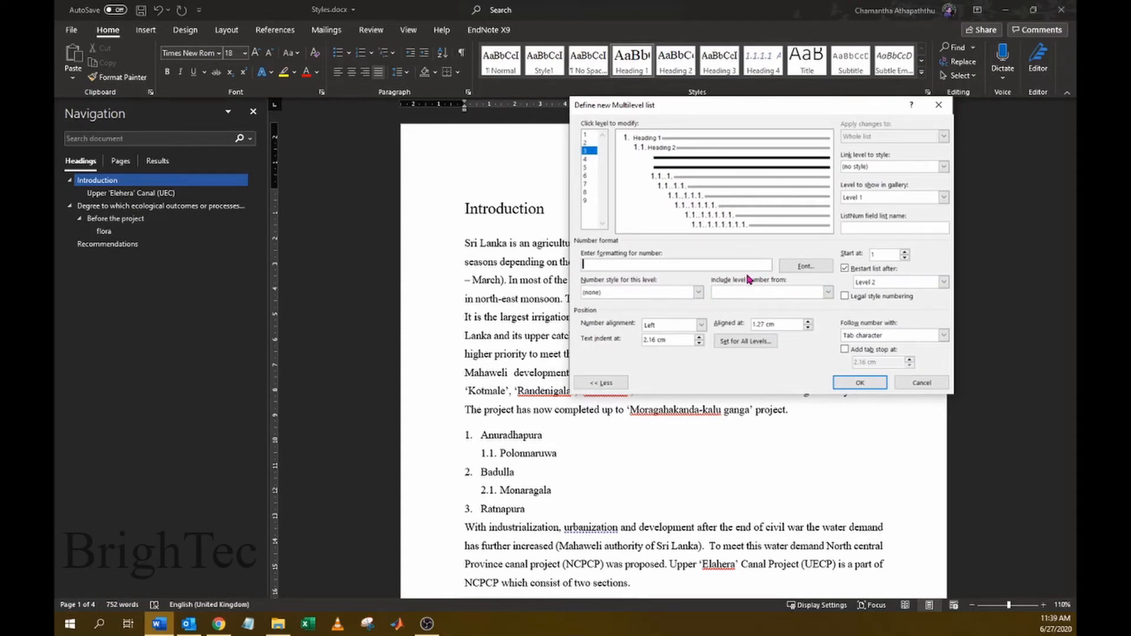
click(828, 292)
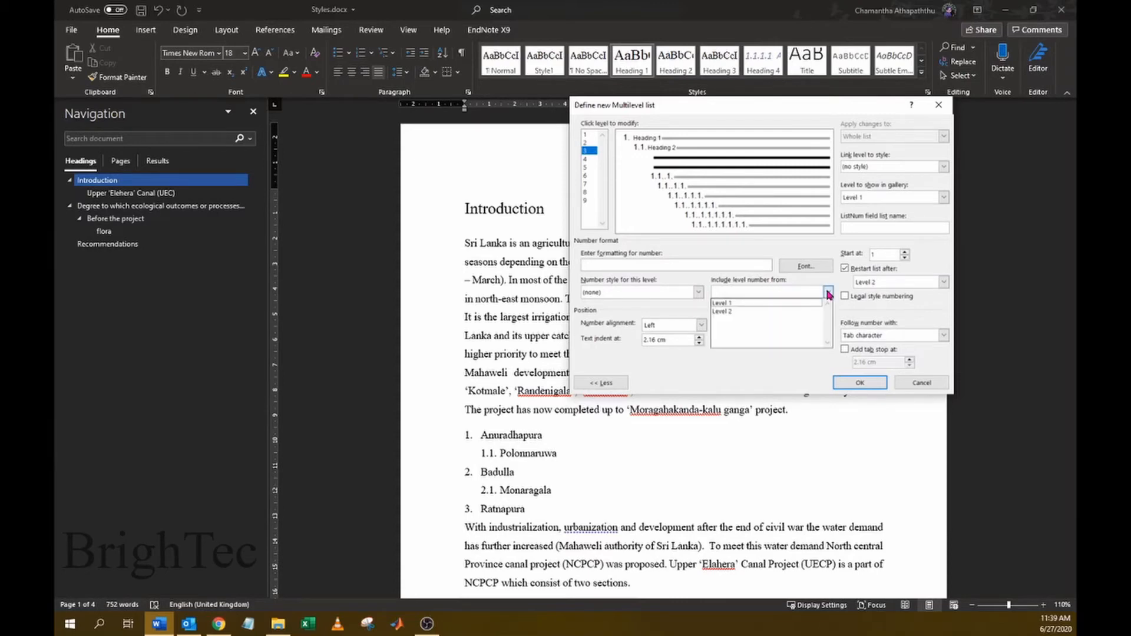
click(749, 304)
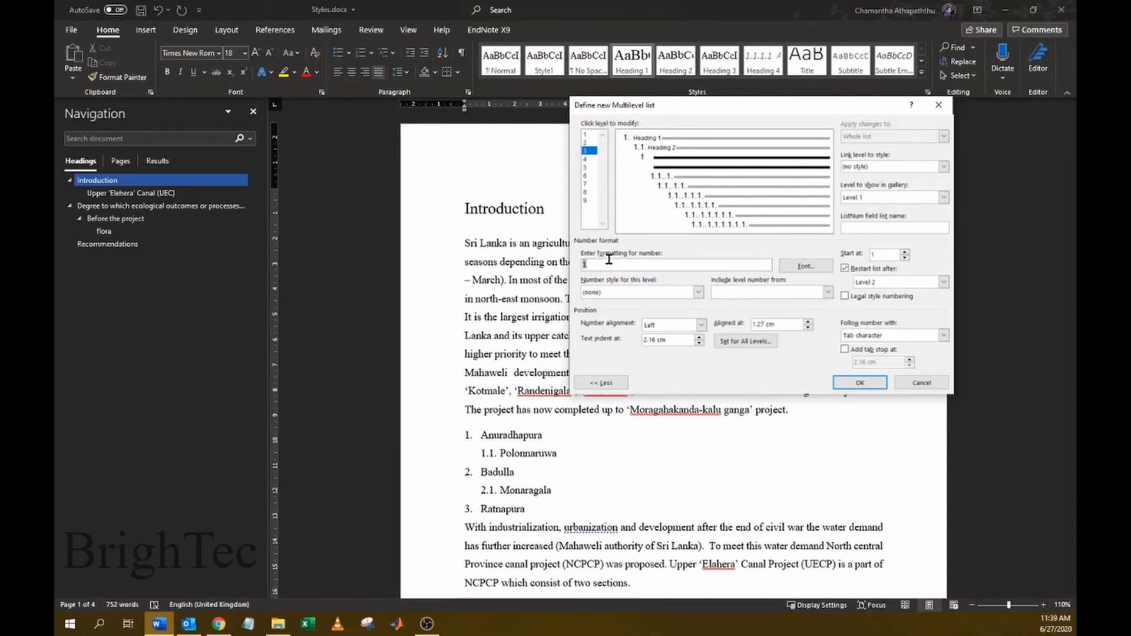
Step: Complete level 3's format as 1.1.1. with the included Level 2 number, the 1, 2, 3 number style and periods after each
click(828, 292)
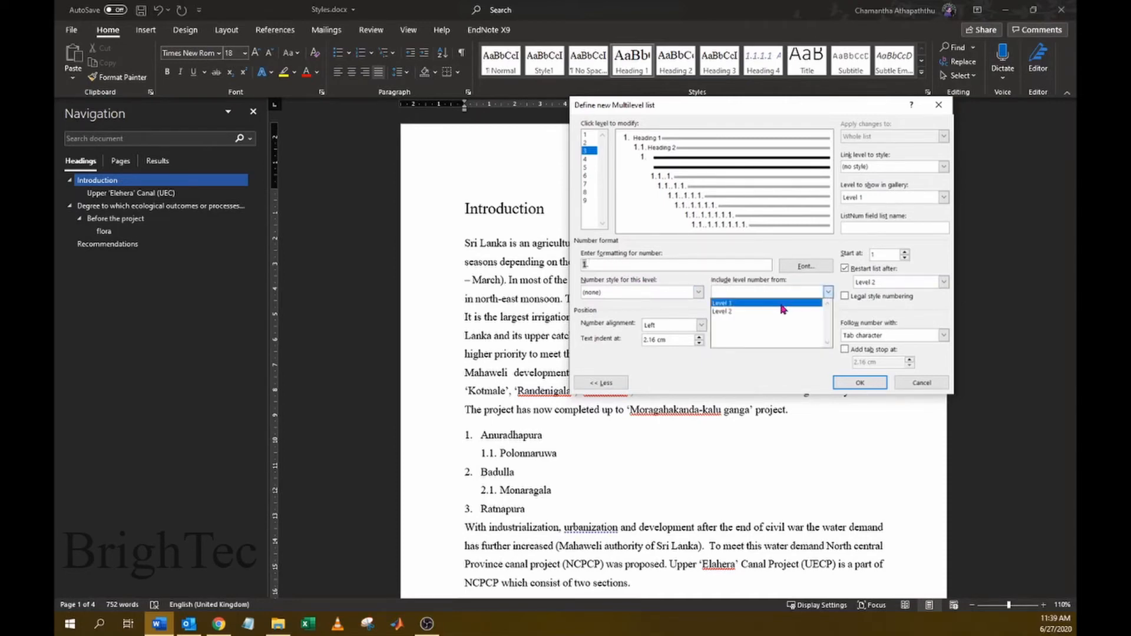
click(739, 312)
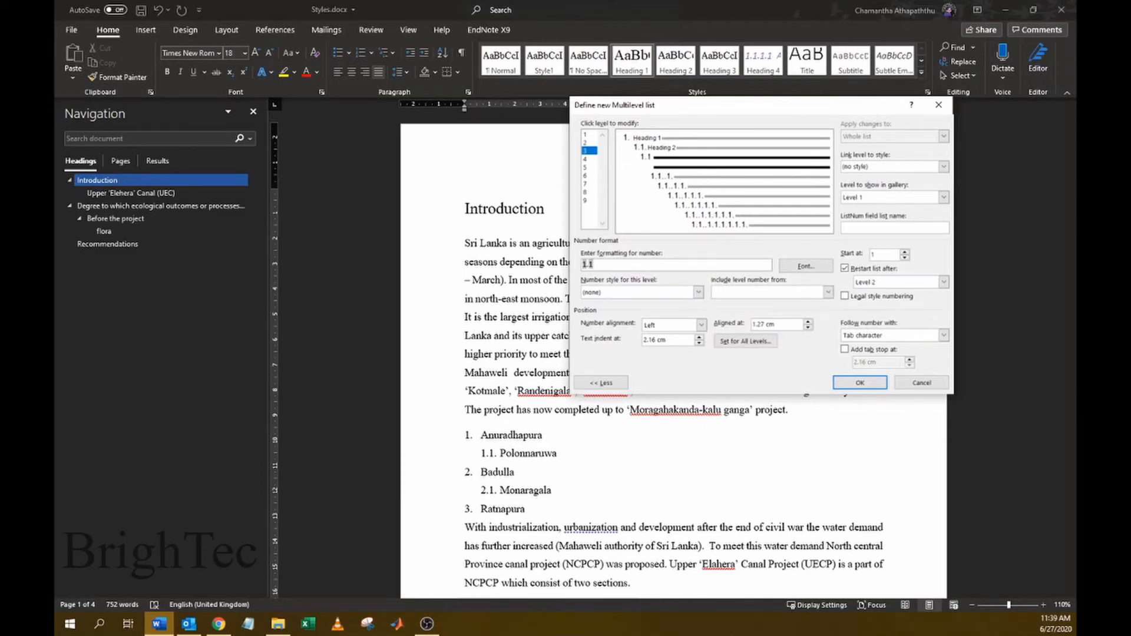
click(699, 293)
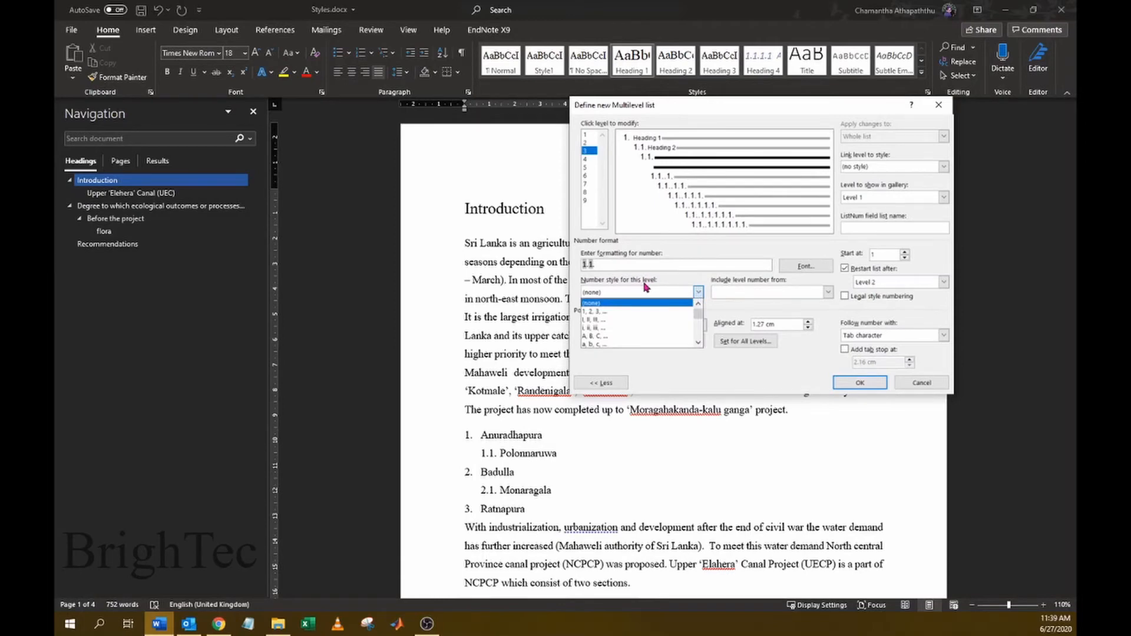
click(600, 313)
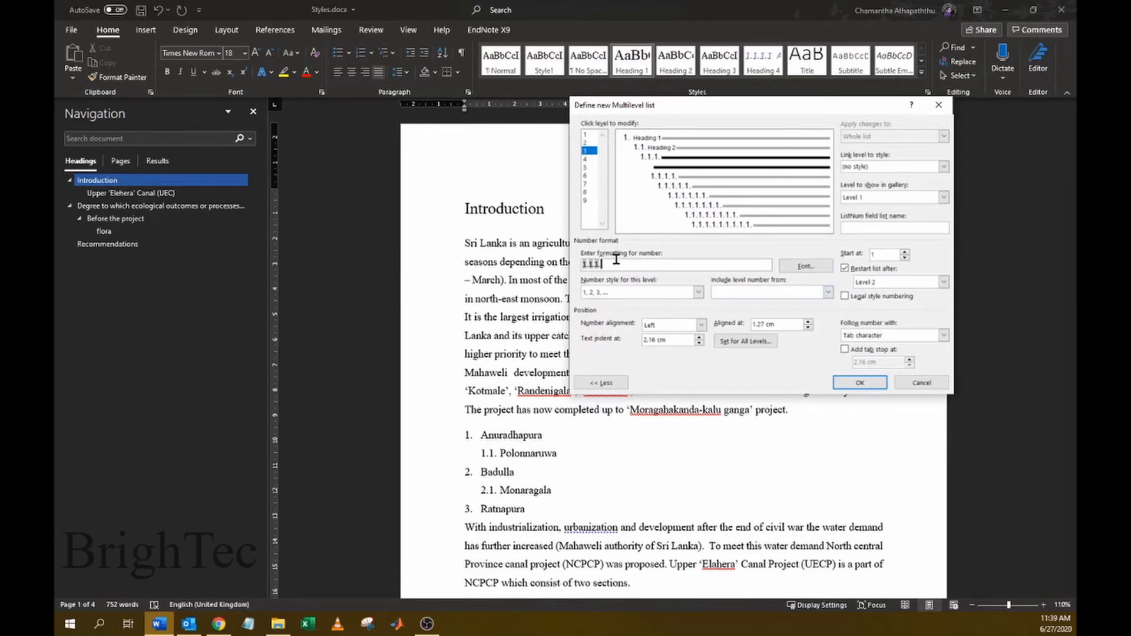
Step: Link level 3 to the Heading 3 style and apply the new multilevel list to the document
click(944, 166)
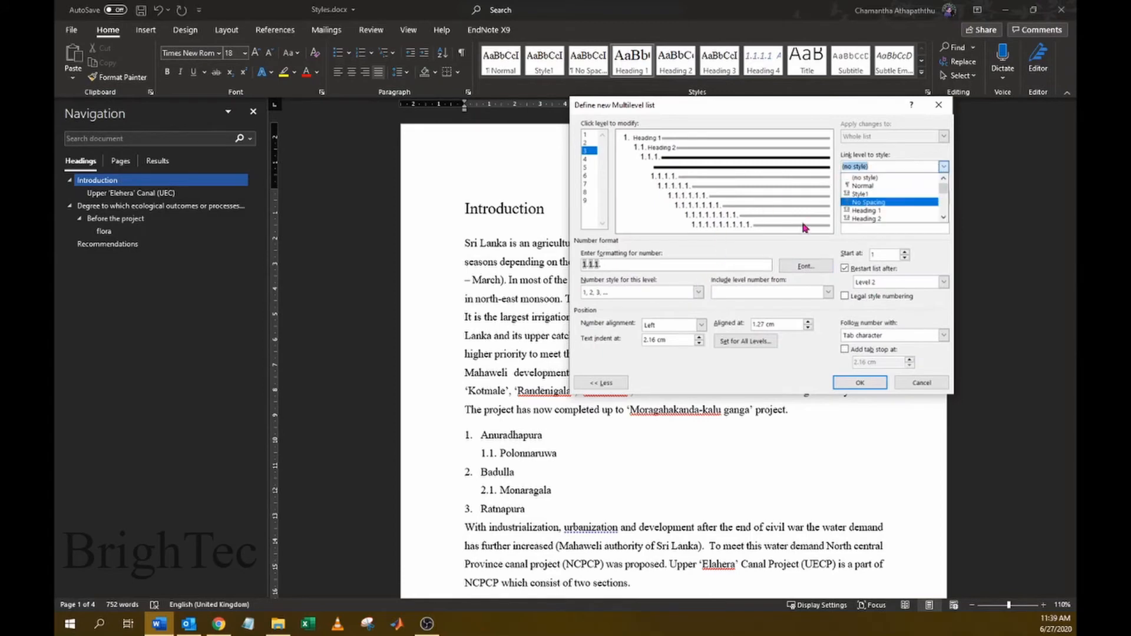
click(944, 218)
click(882, 214)
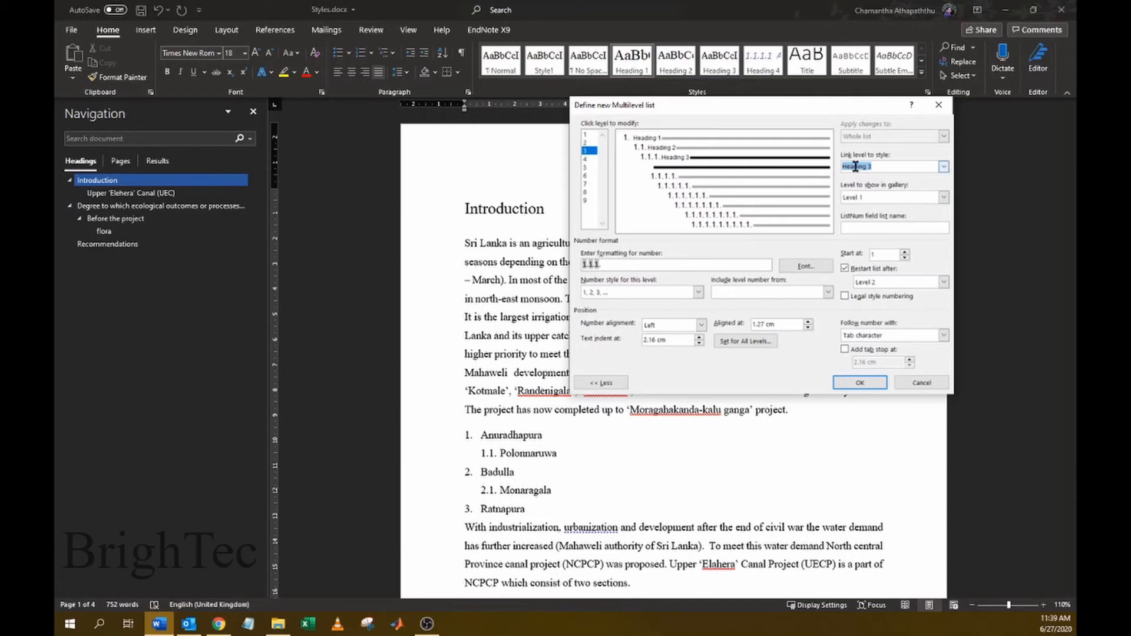
click(887, 168)
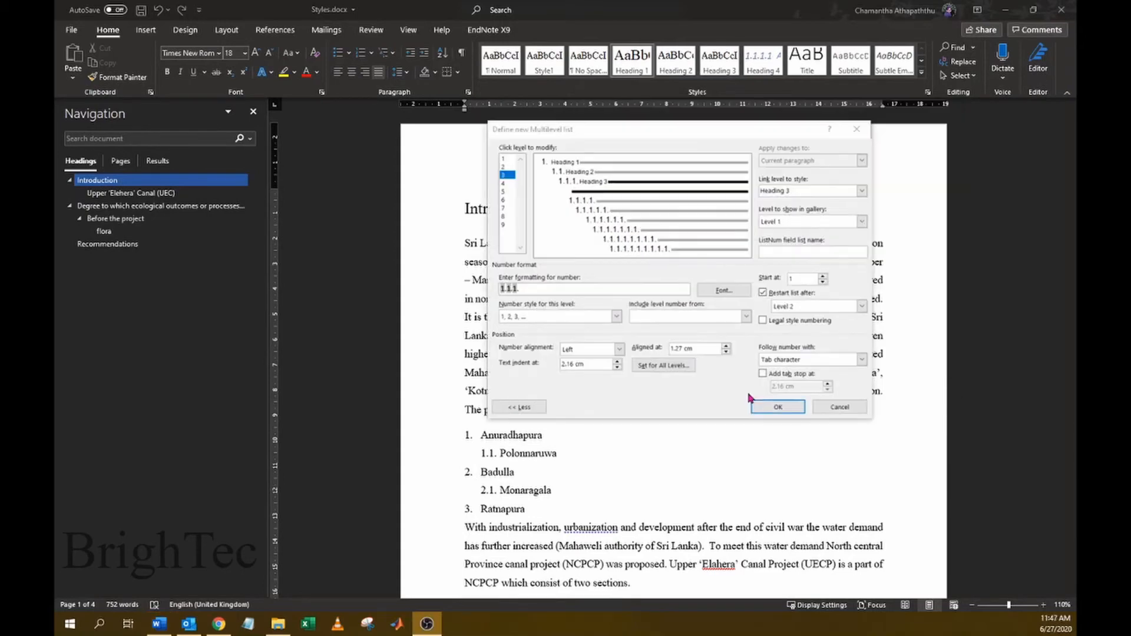
click(778, 407)
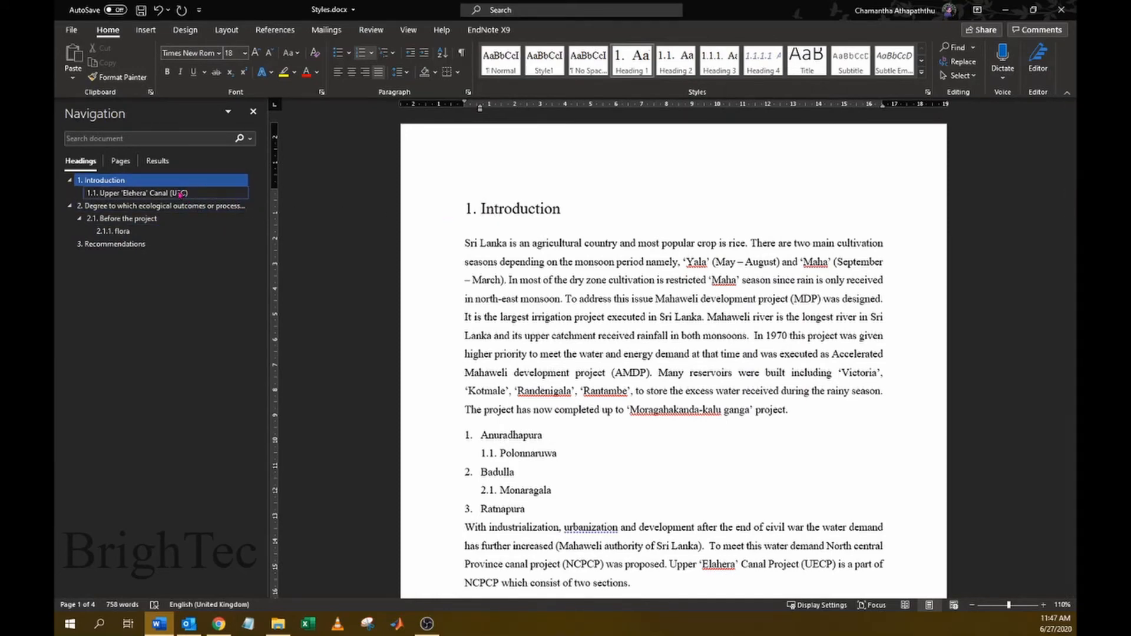
Step: Examine the numbering and indentation of the level 1, 2 and 3 headings throughout the document
click(142, 193)
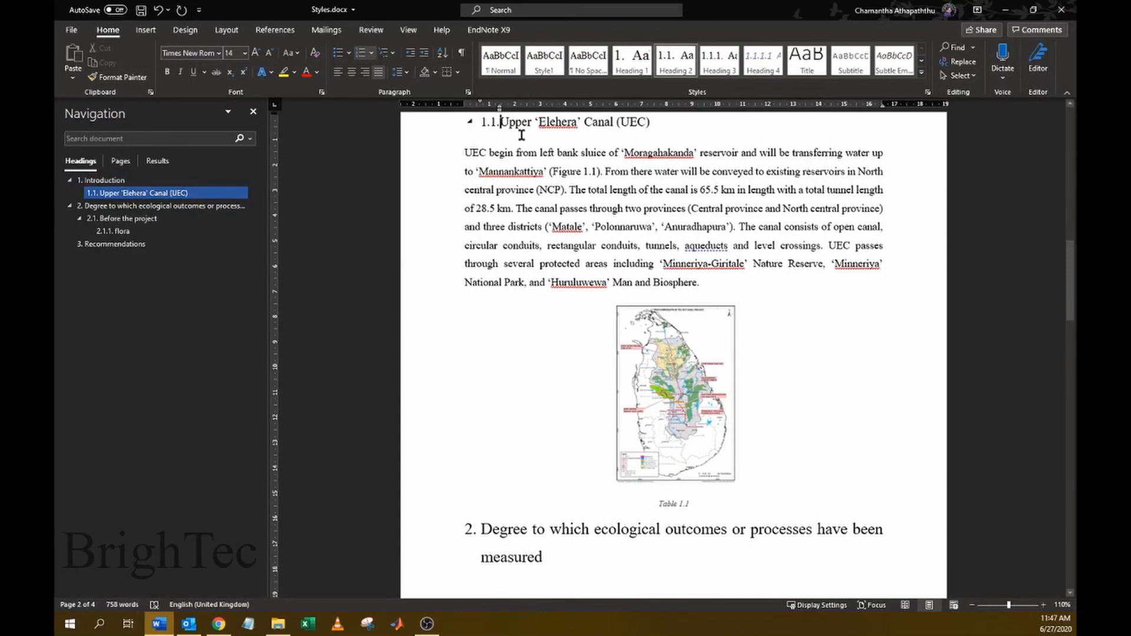
scroll(499, 250, up, 2)
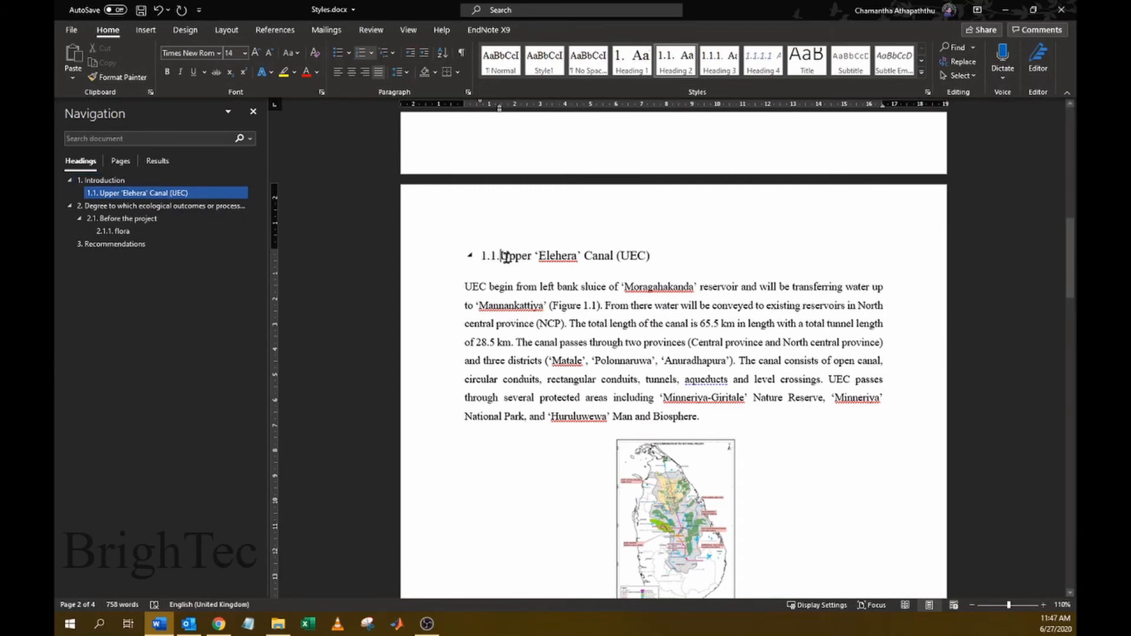
click(146, 206)
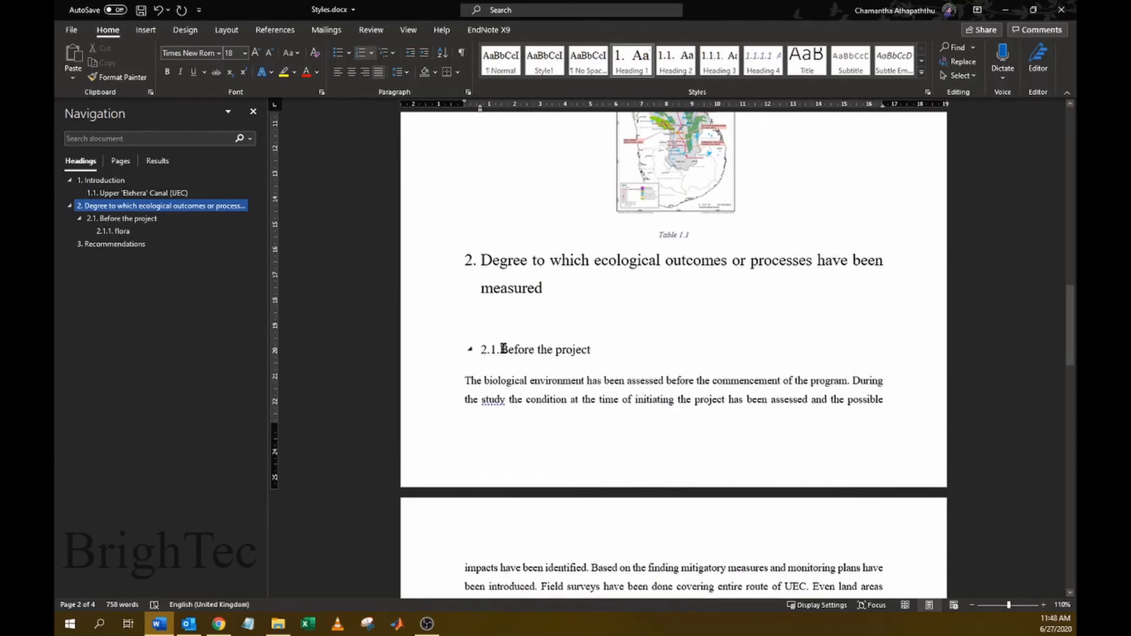
drag(502, 349, 595, 354)
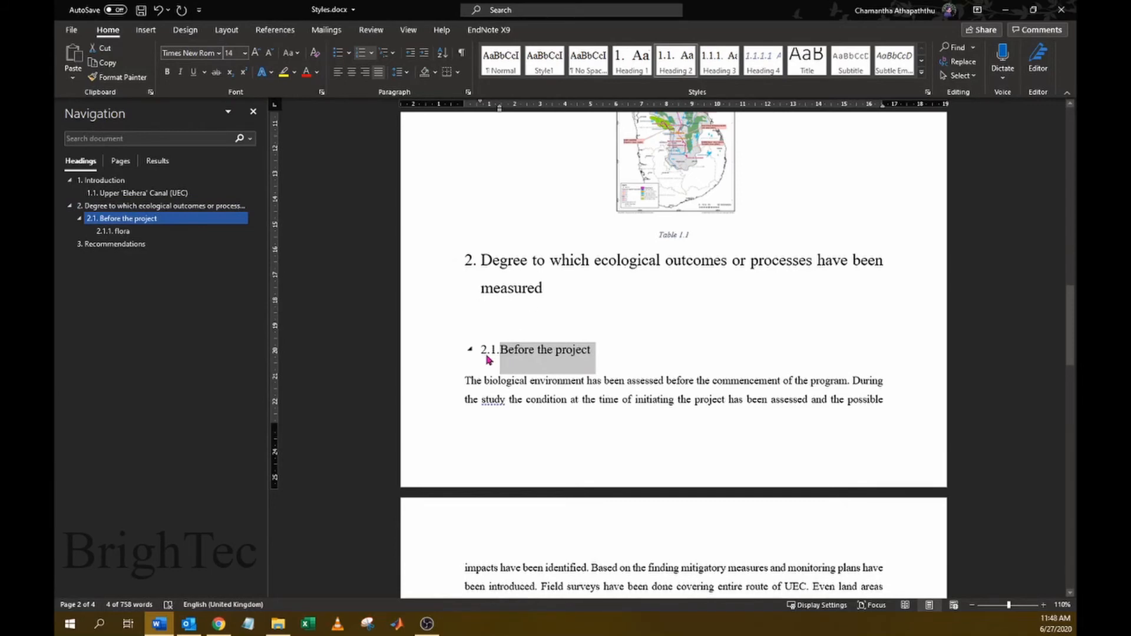
click(113, 231)
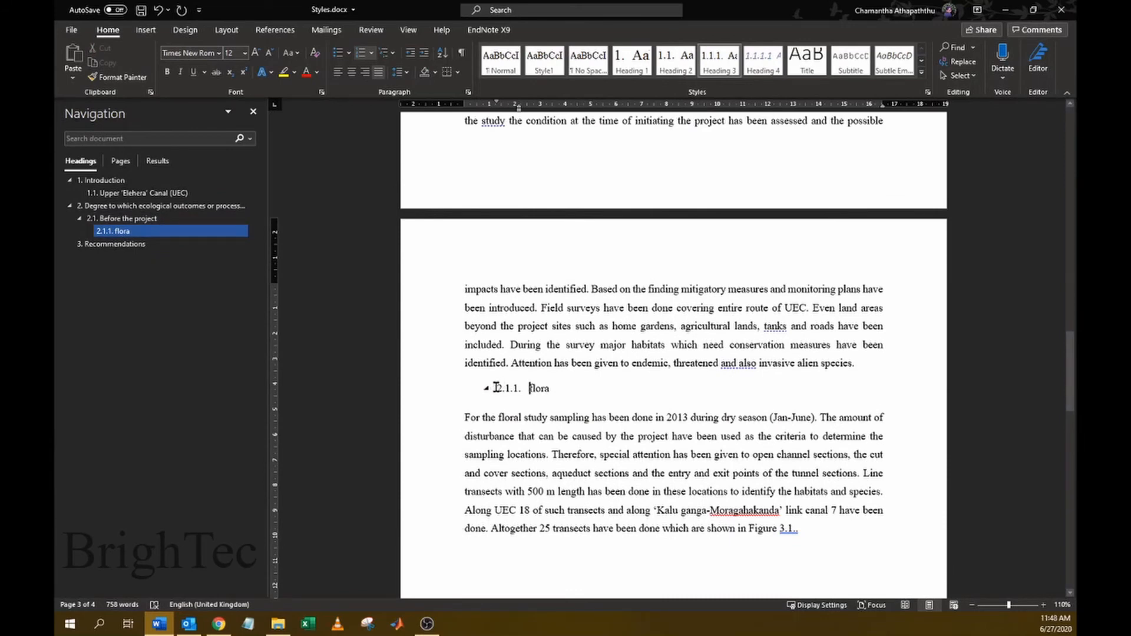
triple_click(529, 387)
click(525, 387)
click(147, 245)
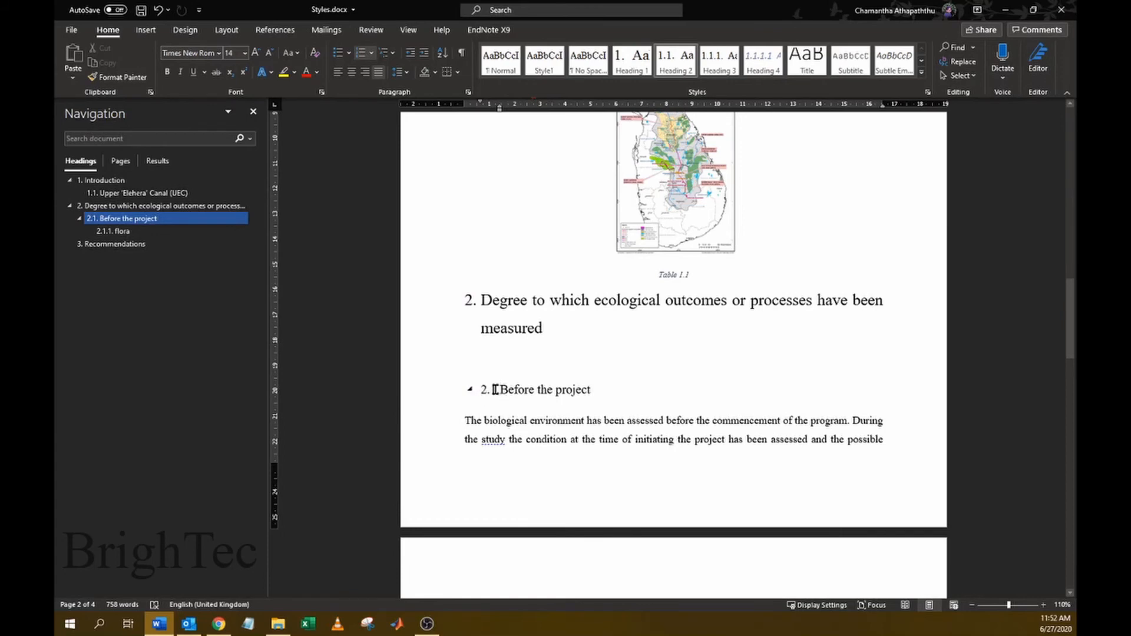
scroll(496, 389, down, 2)
scroll(496, 390, down, 2)
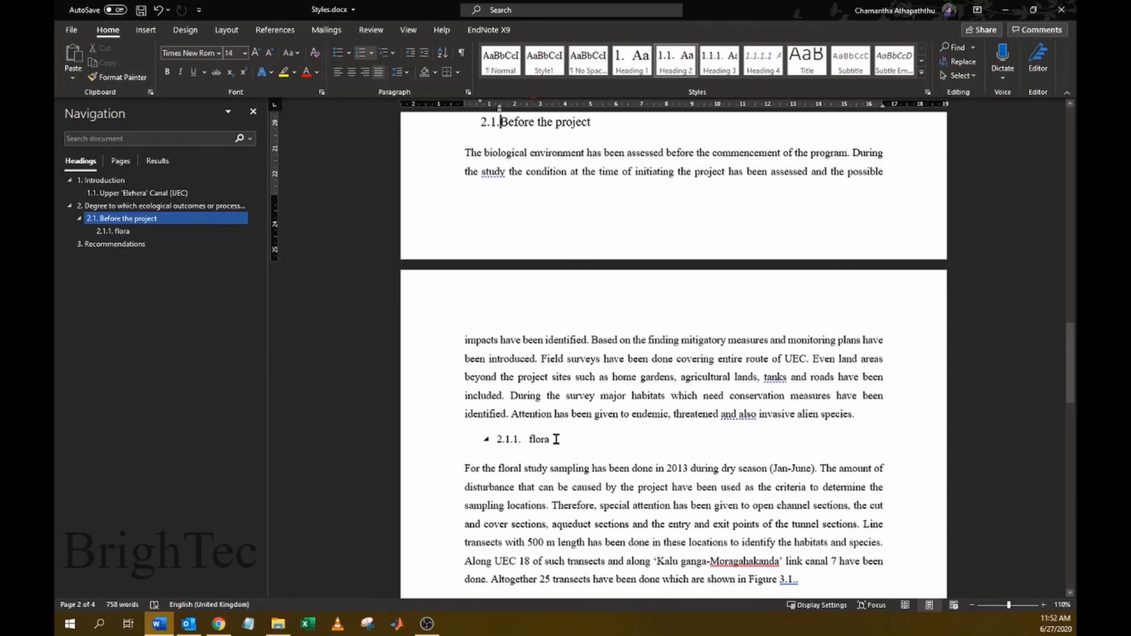
scroll(556, 439, up, 2)
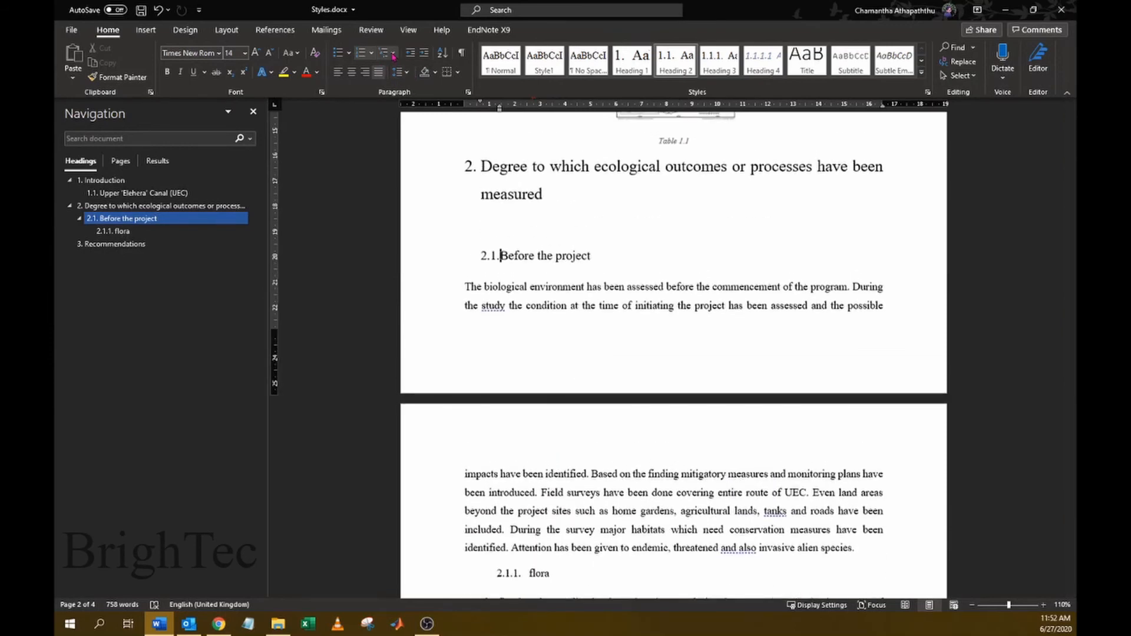
Step: Reopen the multilevel list definition and set level 2's number alignment position to 0 cm
click(393, 53)
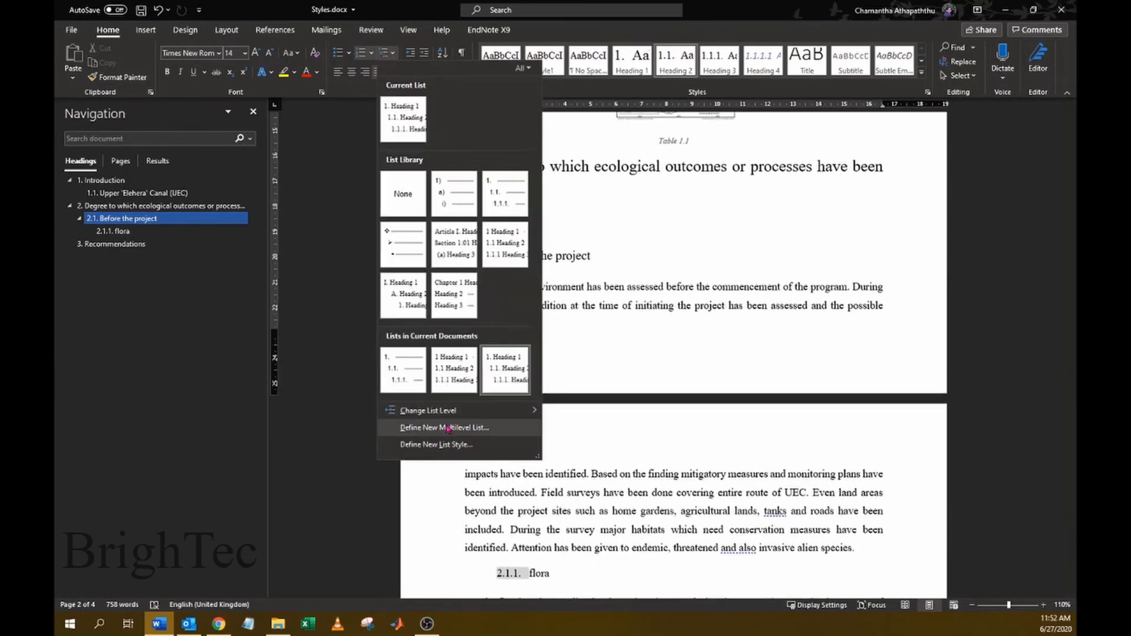
click(466, 429)
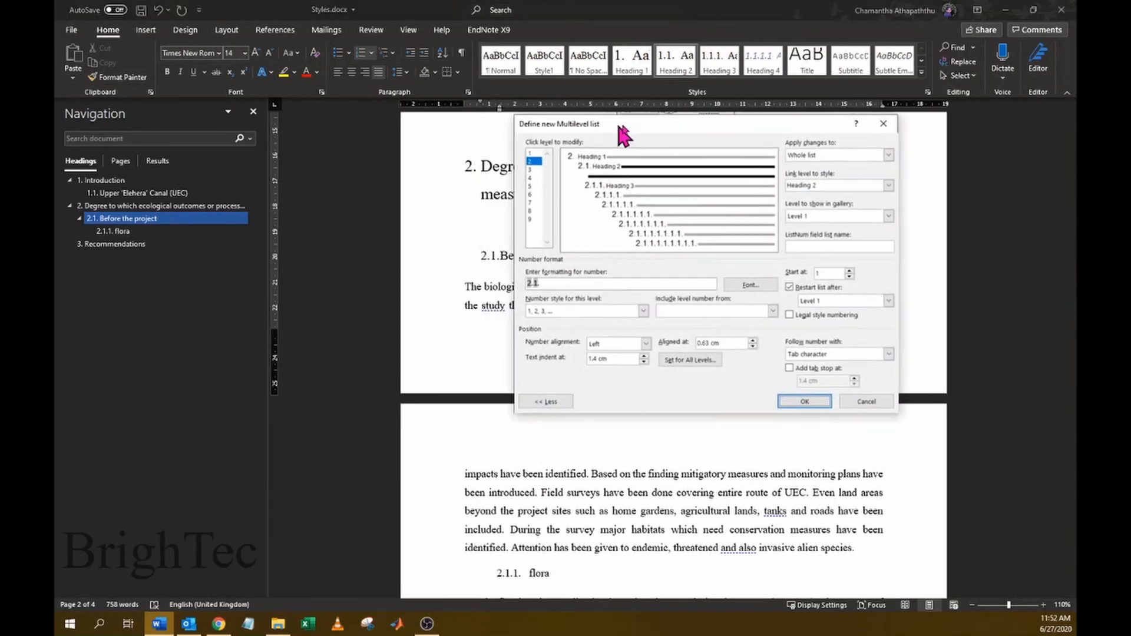
click(568, 153)
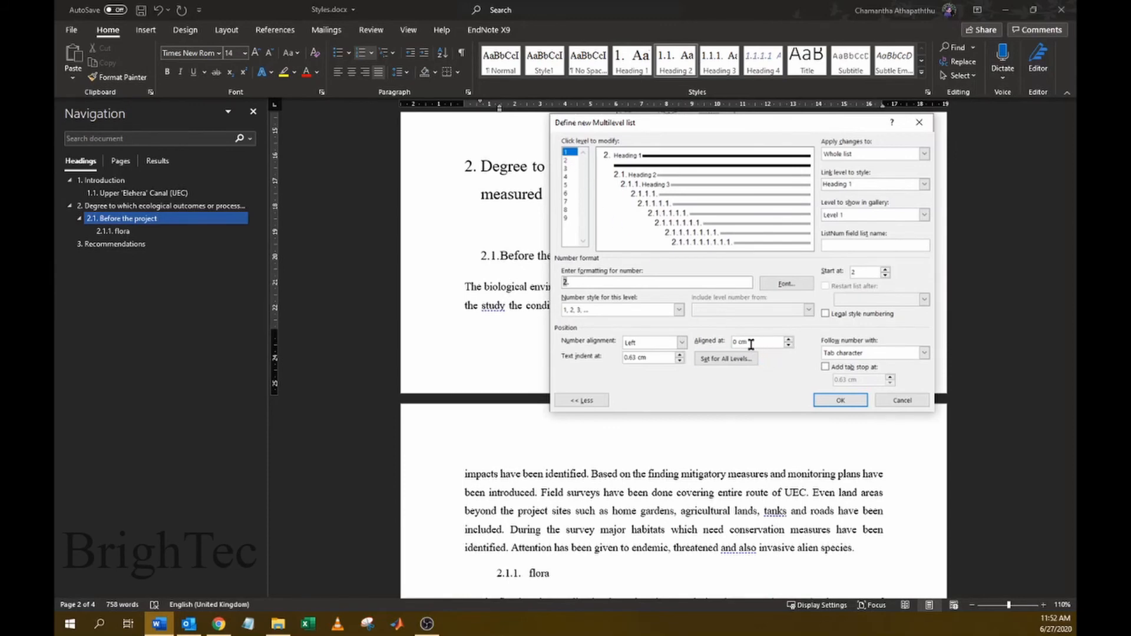
click(567, 161)
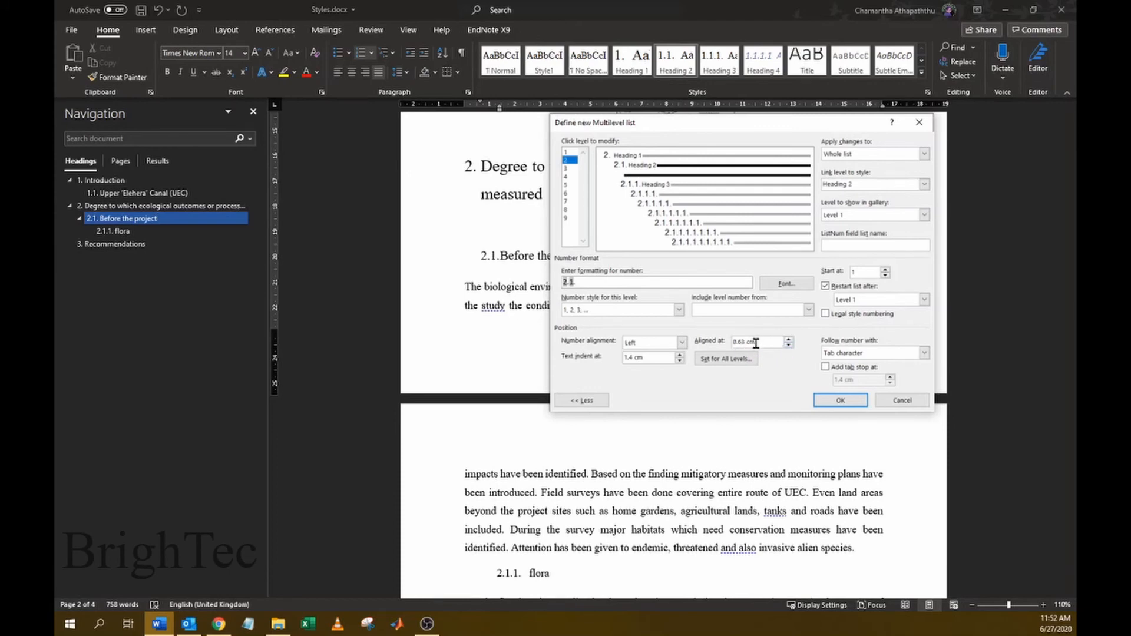
click(789, 346)
click(774, 343)
Step: Set level 3's number alignment position to 0 cm and apply the revised list definition
click(569, 169)
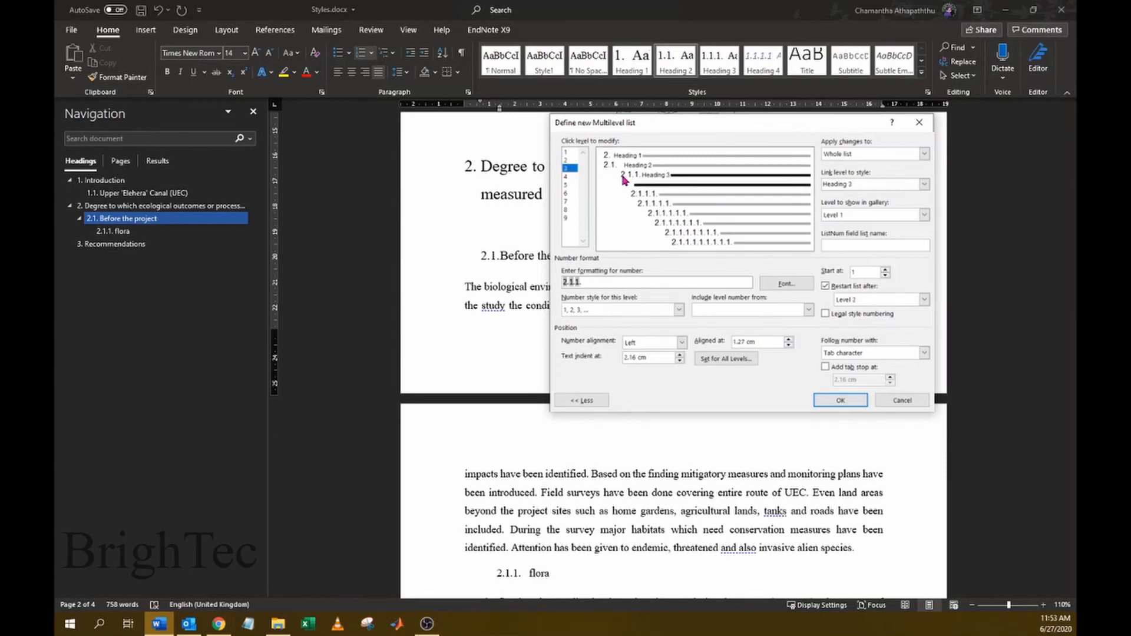
click(788, 345)
click(788, 346)
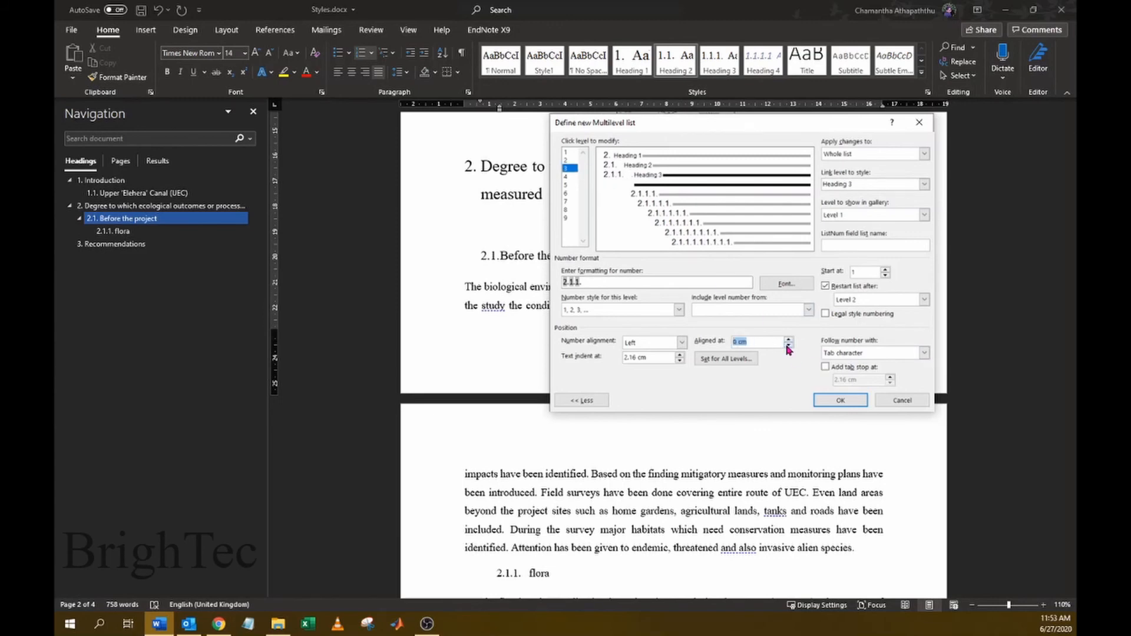
click(753, 343)
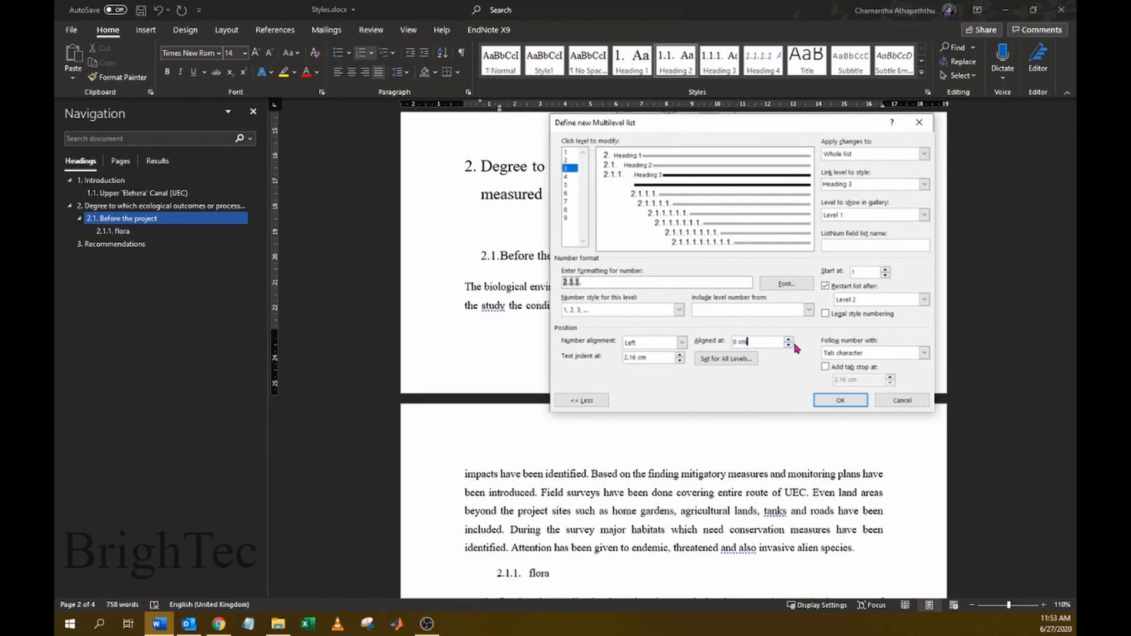
click(838, 401)
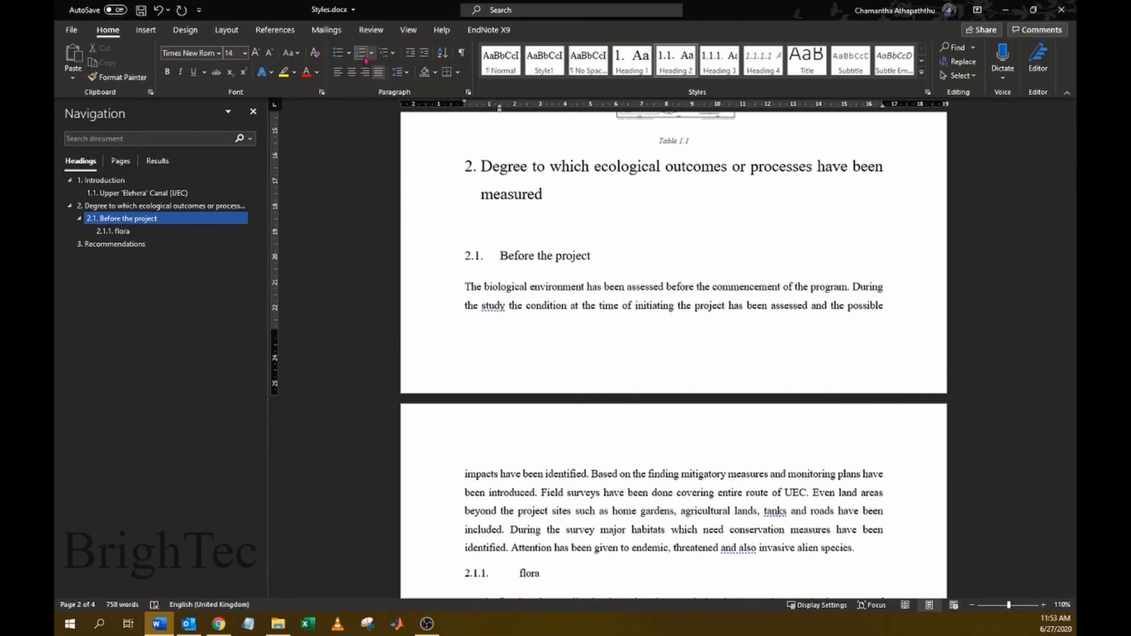
Step: Redefine the multilevel list with level 2's text indent at 2 cm and apply it to the headings
click(385, 53)
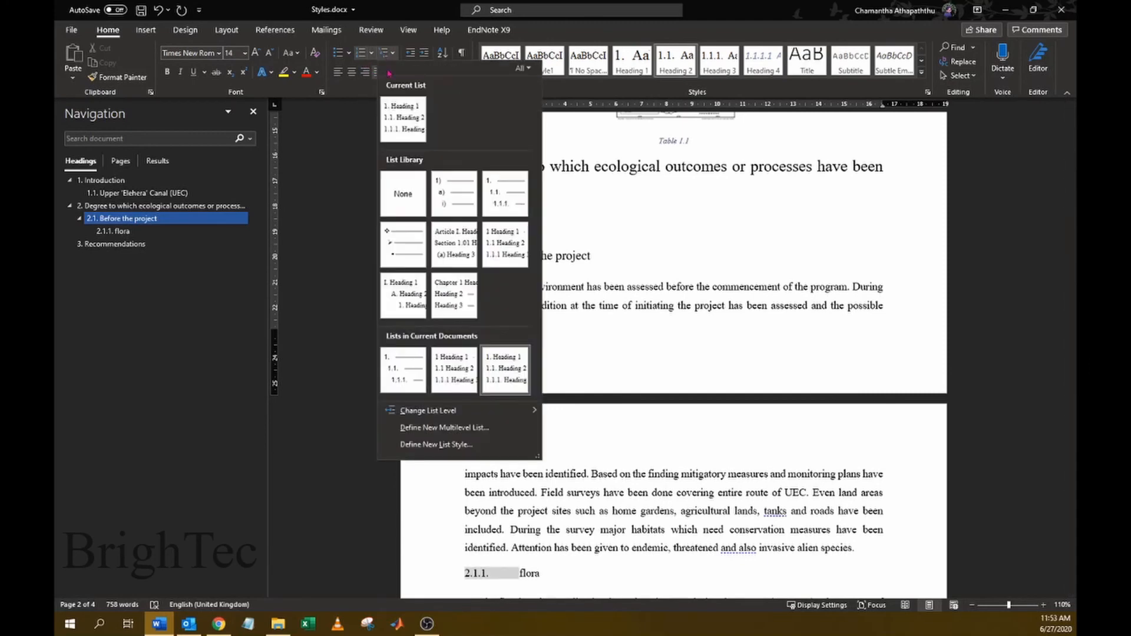
click(450, 428)
drag(659, 119, 684, 106)
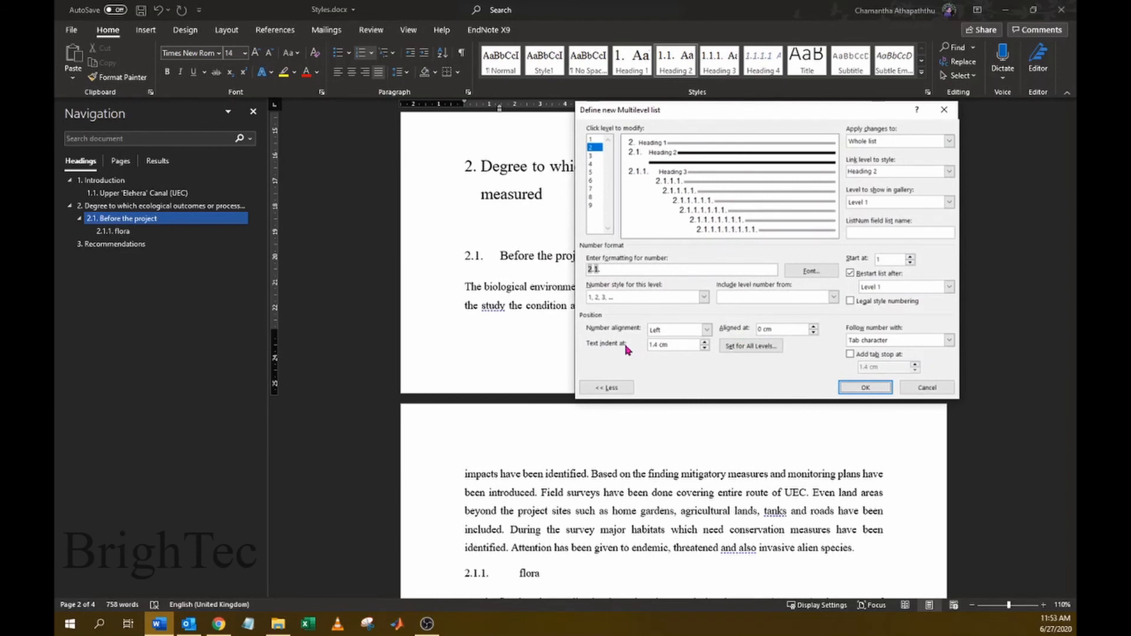
click(592, 139)
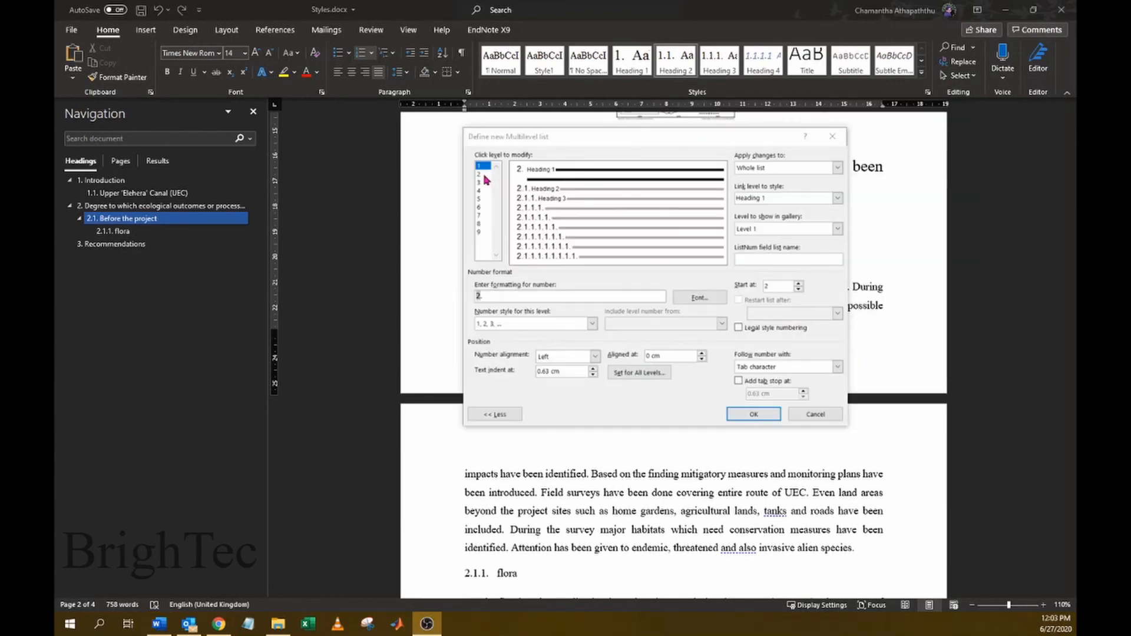
click(486, 175)
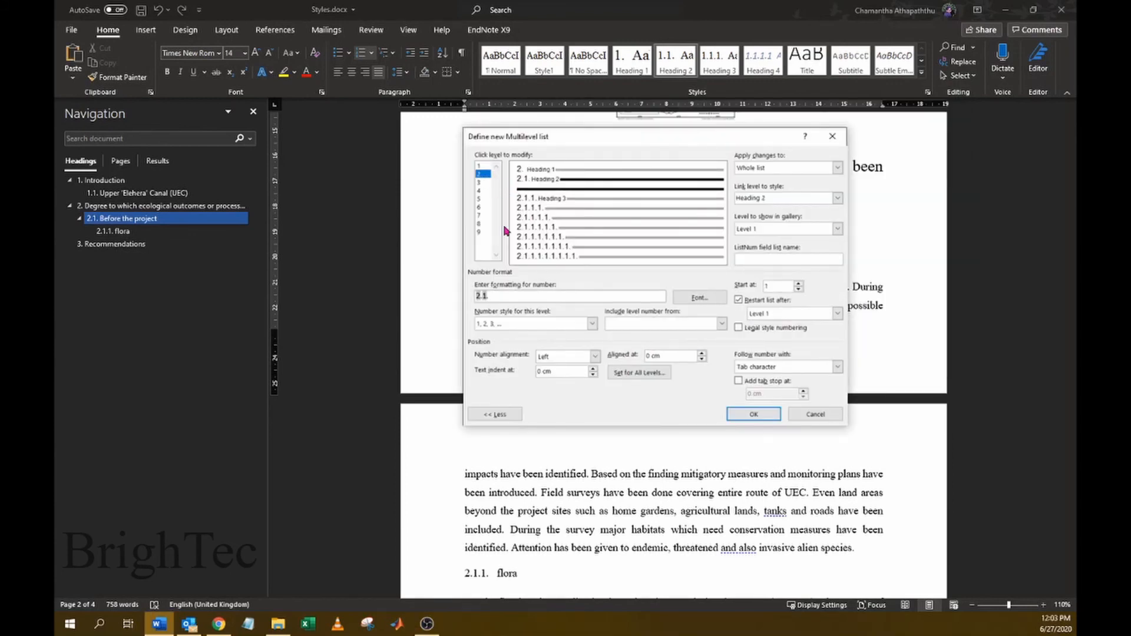
click(592, 371)
click(593, 370)
click(593, 370)
click(592, 370)
click(592, 370)
drag(587, 141, 714, 152)
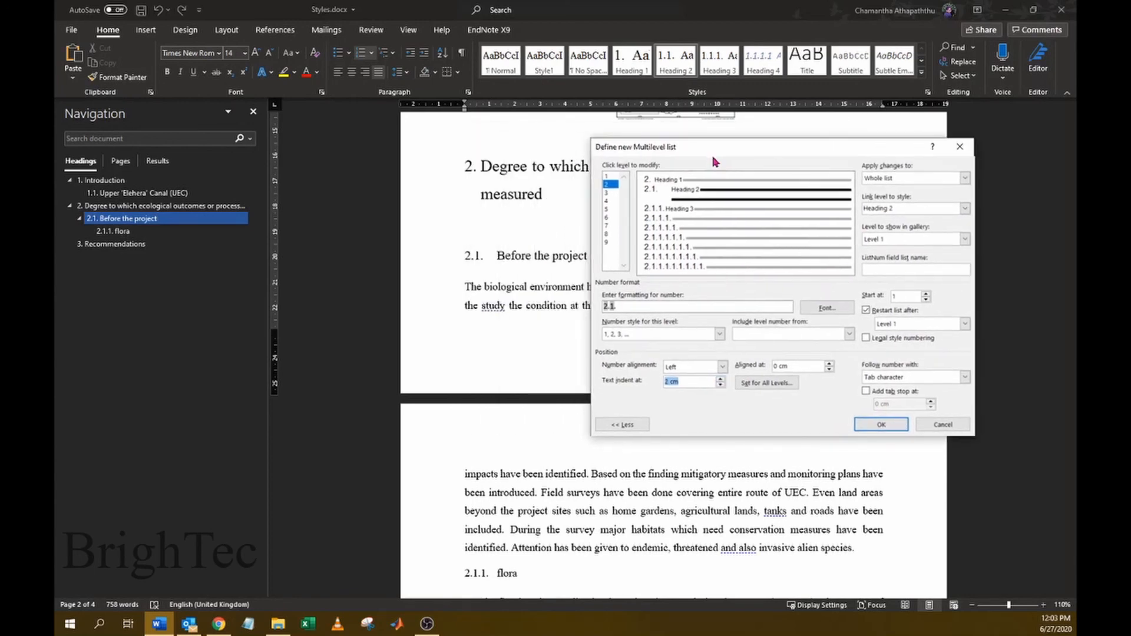
click(878, 425)
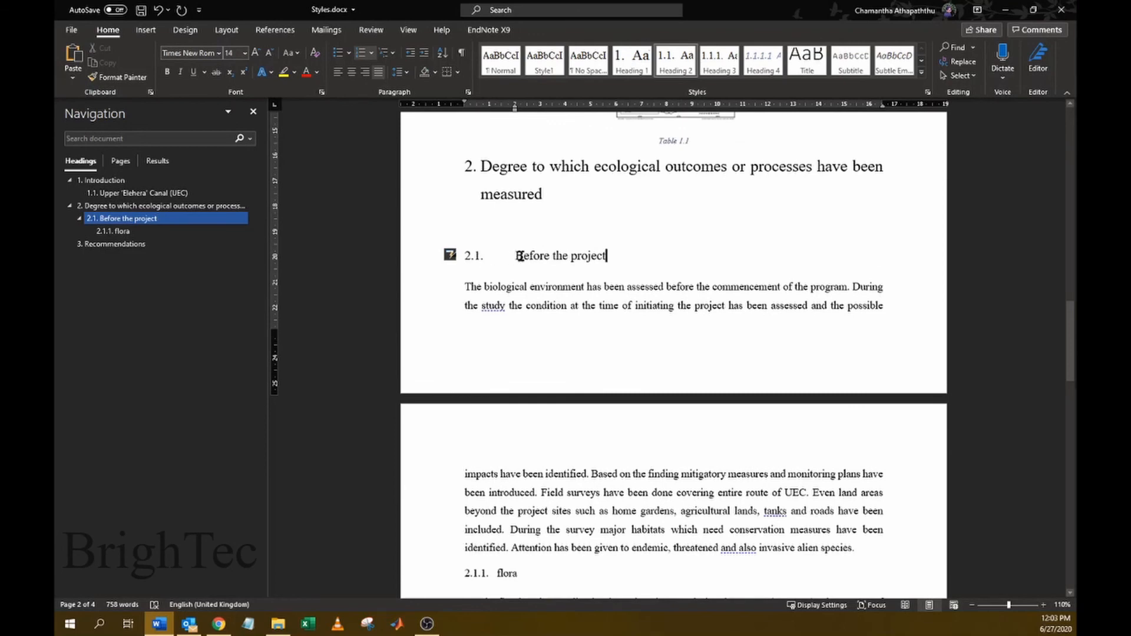
Step: Review the spacing and alignment of the numbered headings across the document's pages
click(579, 511)
scroll(538, 370, down, 6)
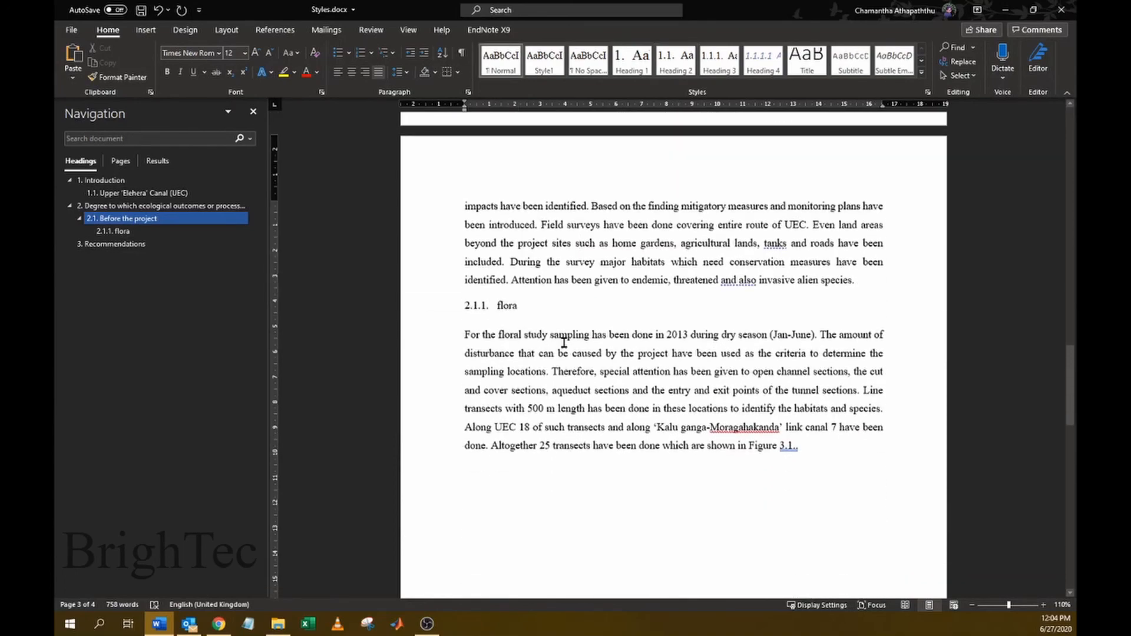
scroll(564, 344, up, 6)
scroll(565, 344, up, 15)
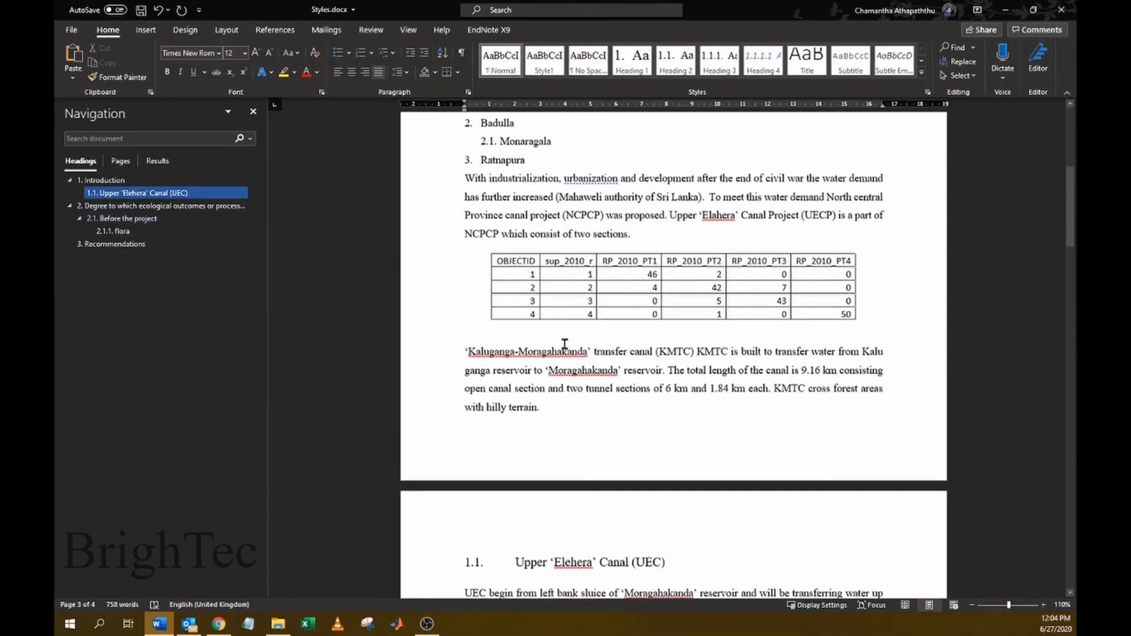
scroll(564, 344, up, 2)
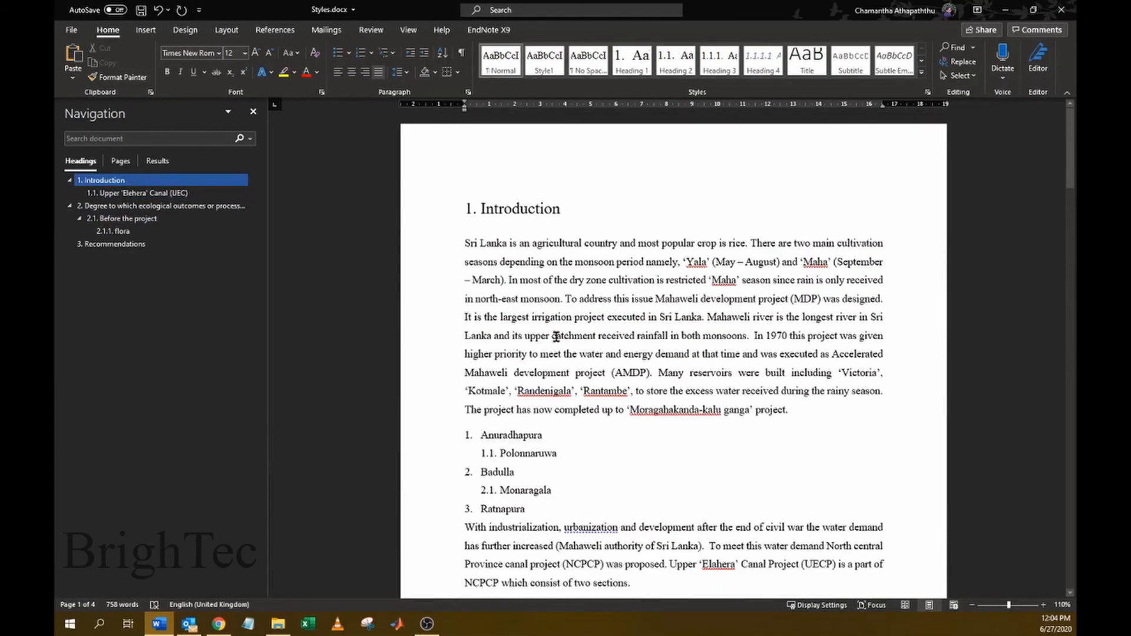
scroll(554, 303, down, 13)
scroll(553, 301, up, 12)
scroll(572, 354, down, 9)
scroll(600, 330, up, 3)
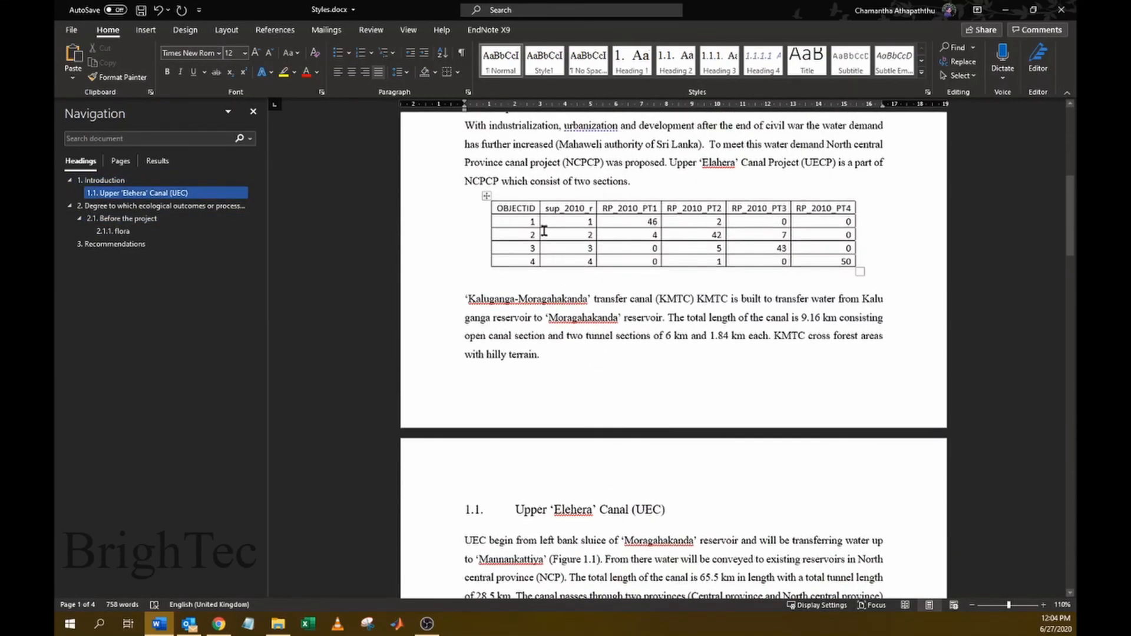
scroll(632, 370, down, 2)
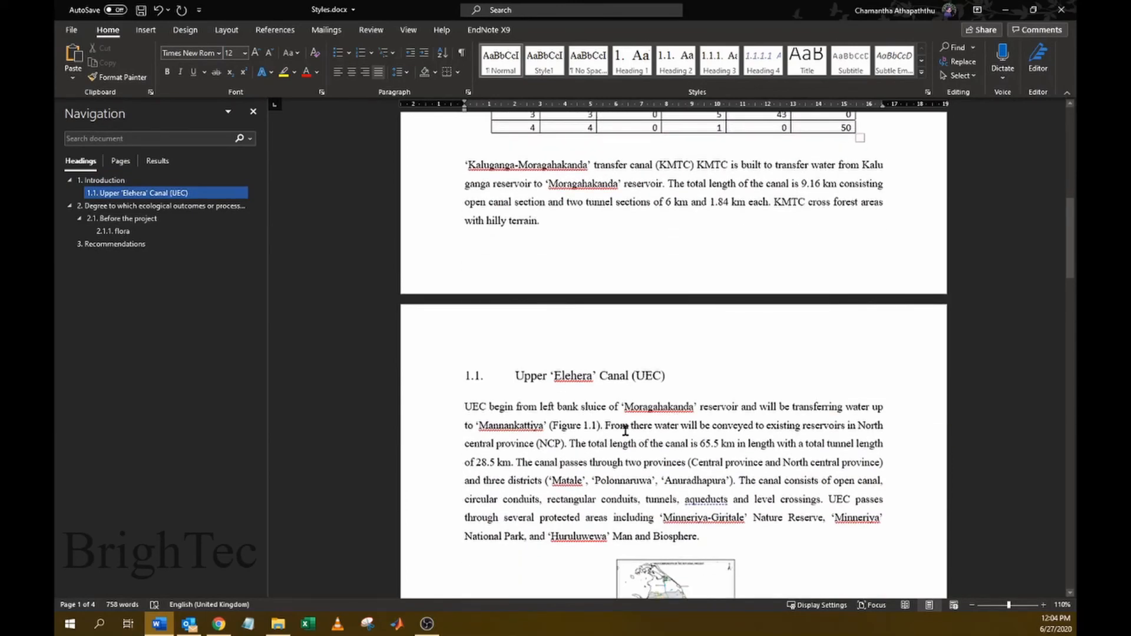